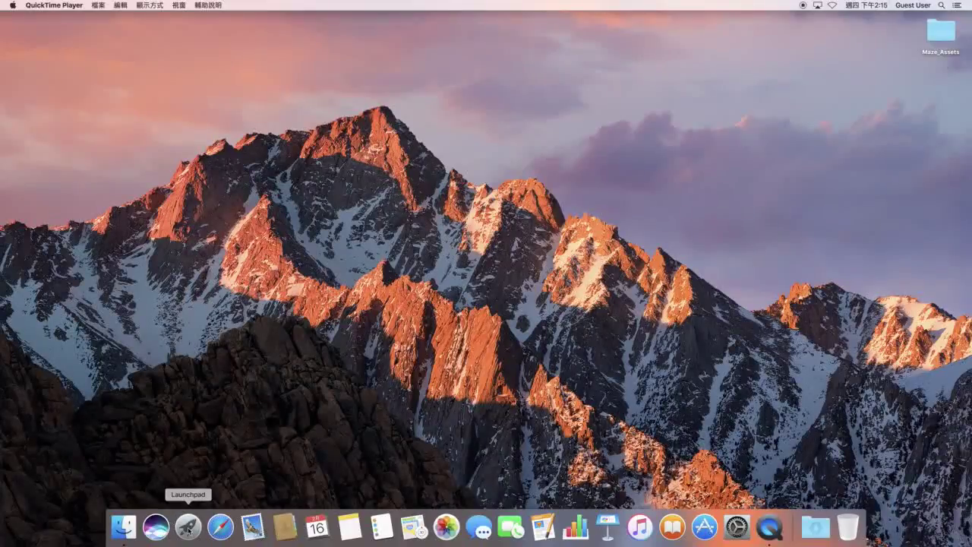
Launch Unity 5.4.2f2 from Launchpad to bring up its Projects window
click(188, 529)
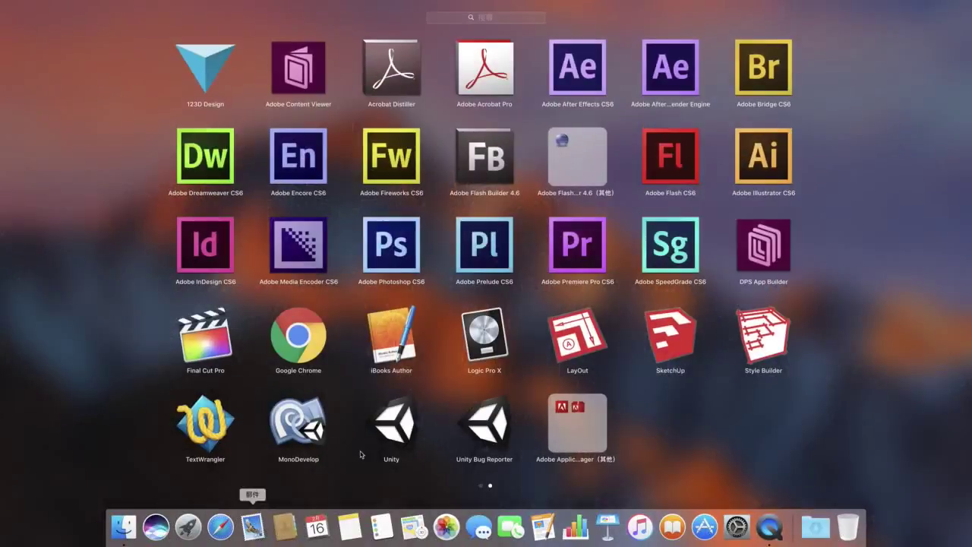
click(395, 430)
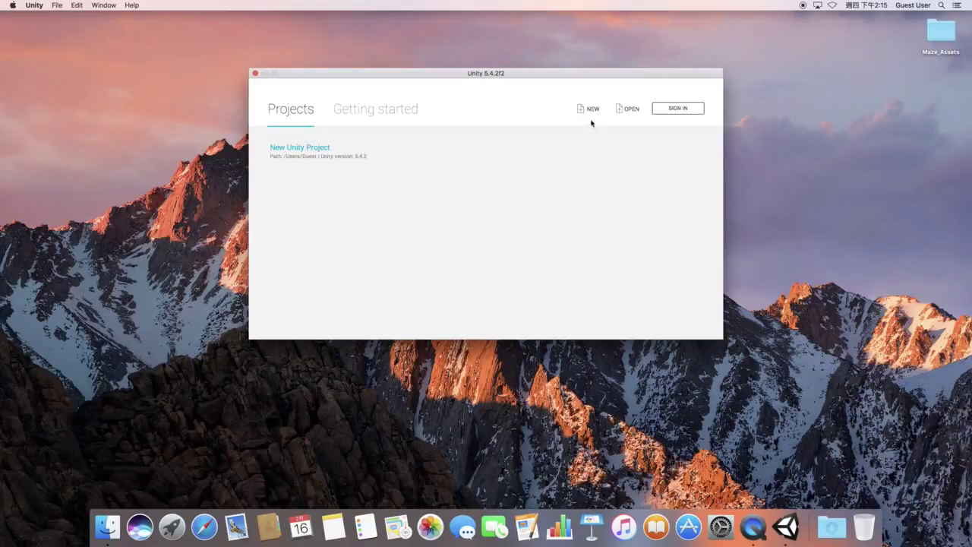
Create the 3D project New Unity Project 1 with the Cameras and Characters asset packages
click(593, 109)
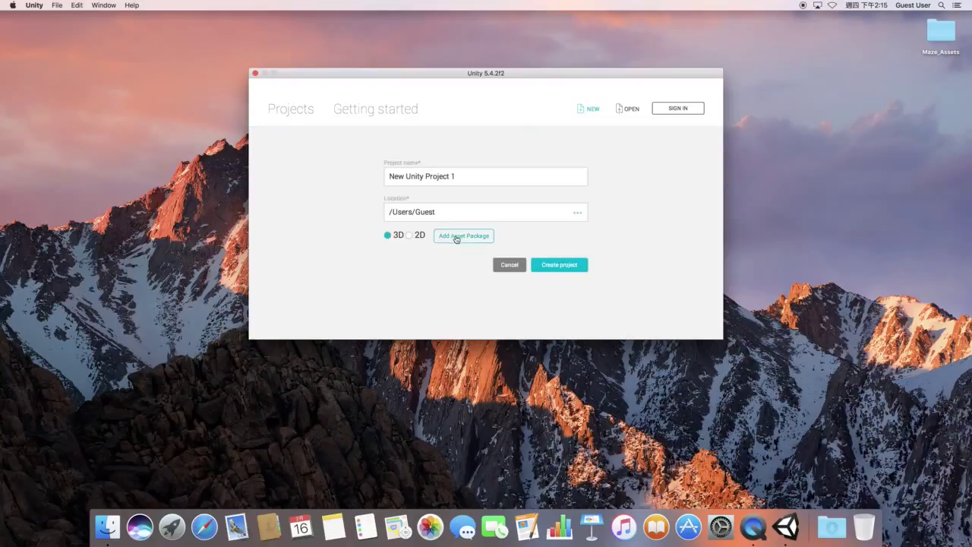
click(456, 237)
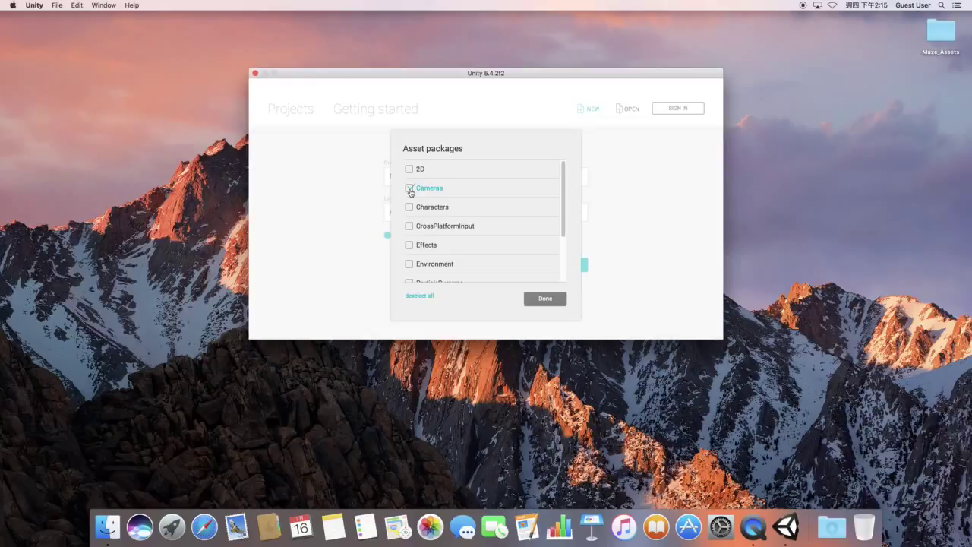
click(409, 207)
click(546, 298)
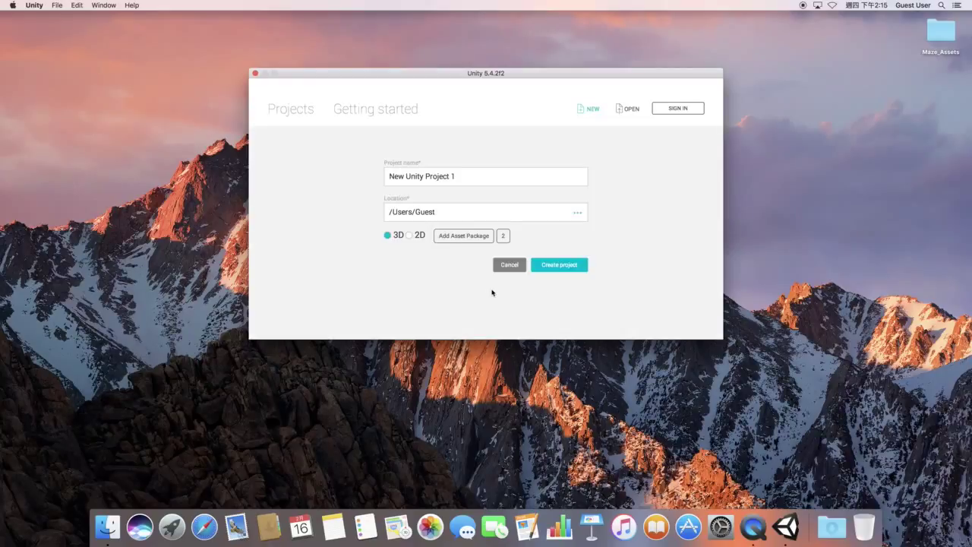
click(562, 269)
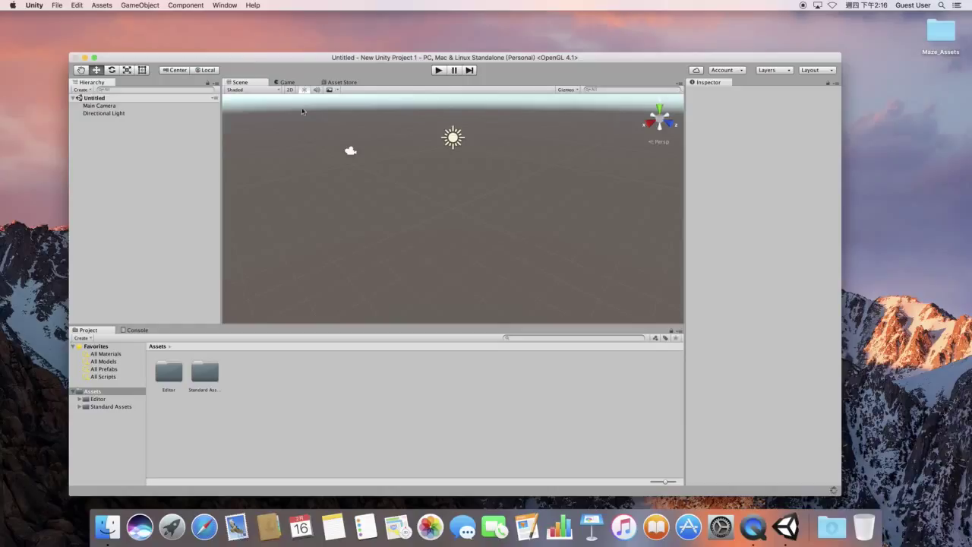
Raise the editor window, stretch it taller, and widen the Project panel's folder tree
drag(286, 58, 286, 19)
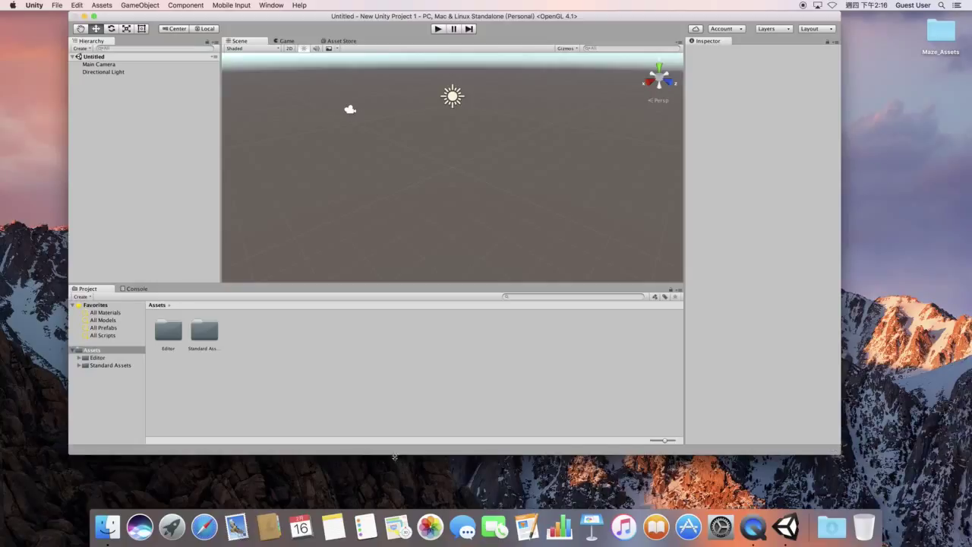
drag(394, 456, 382, 499)
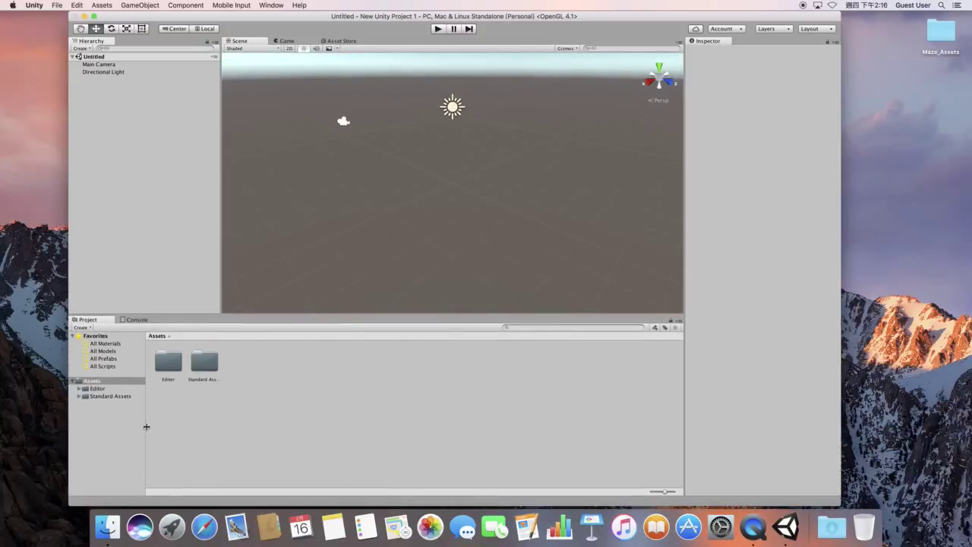
drag(145, 427, 158, 427)
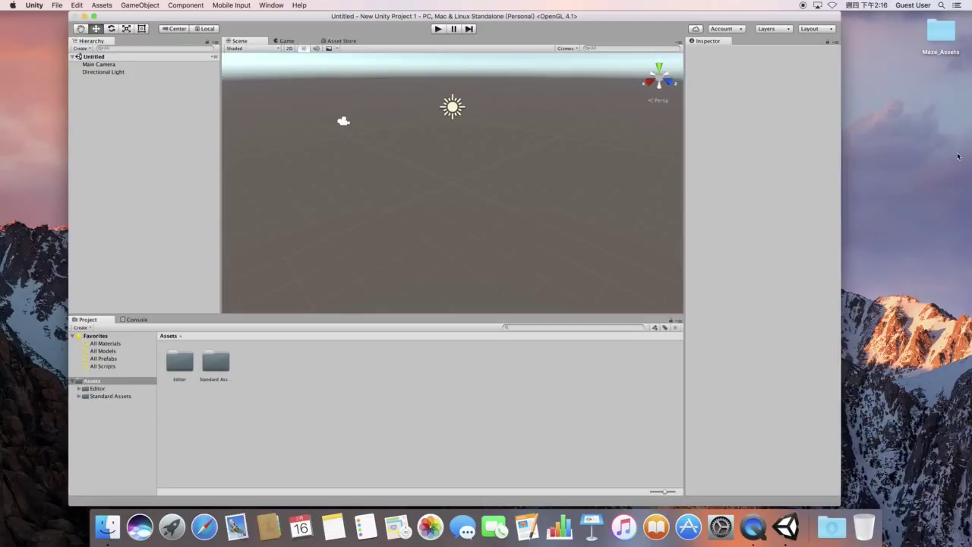
Copy Maze.dae from the desktop Maze_Assets folder into the Unity project's Assets
click(939, 32)
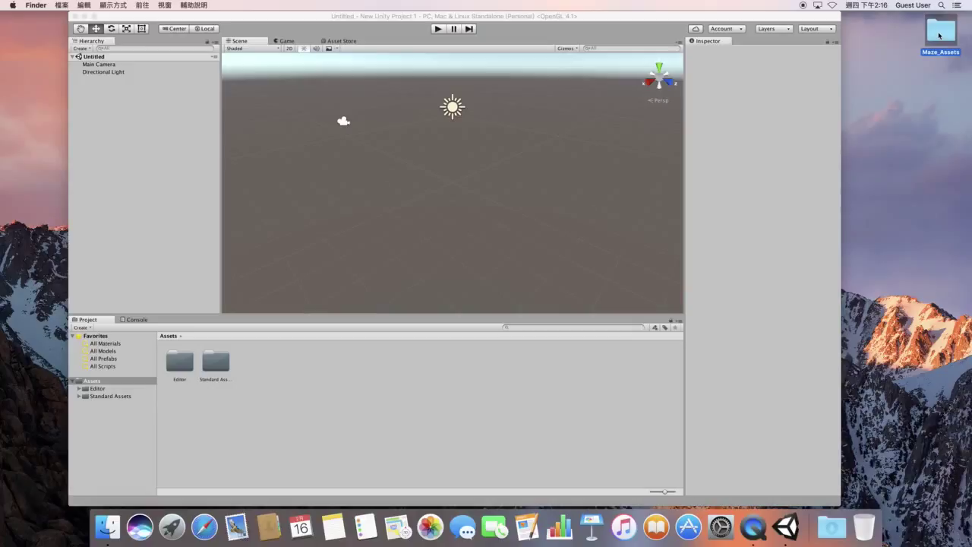
double_click(939, 35)
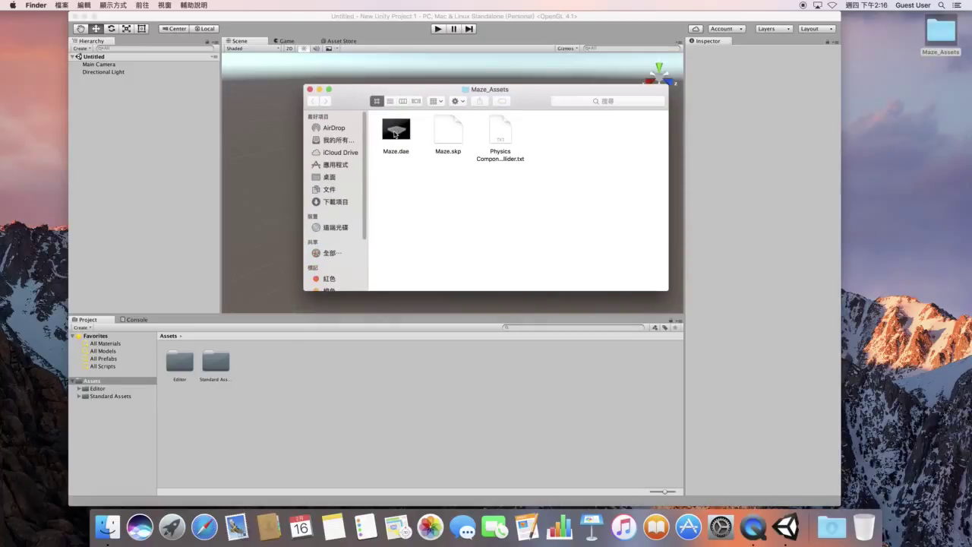
click(395, 133)
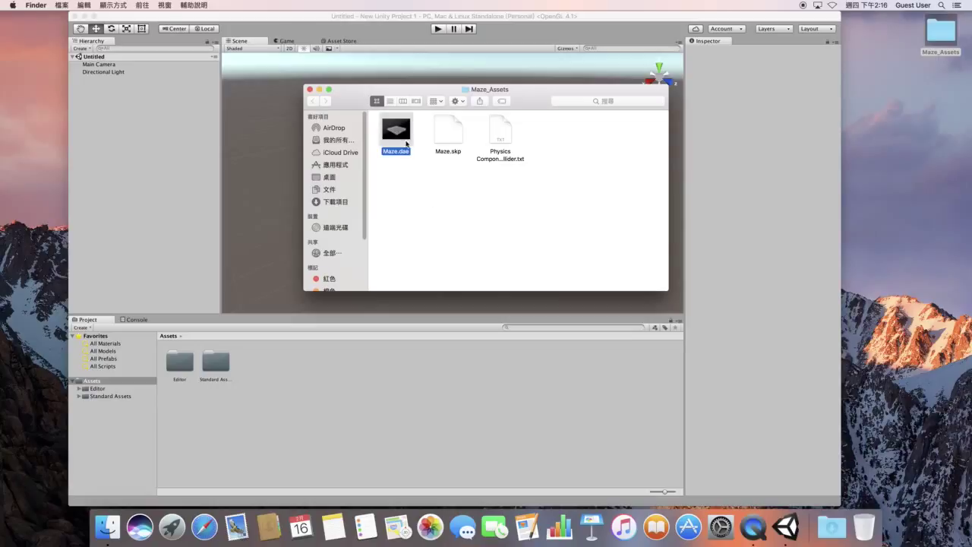
drag(396, 135, 270, 378)
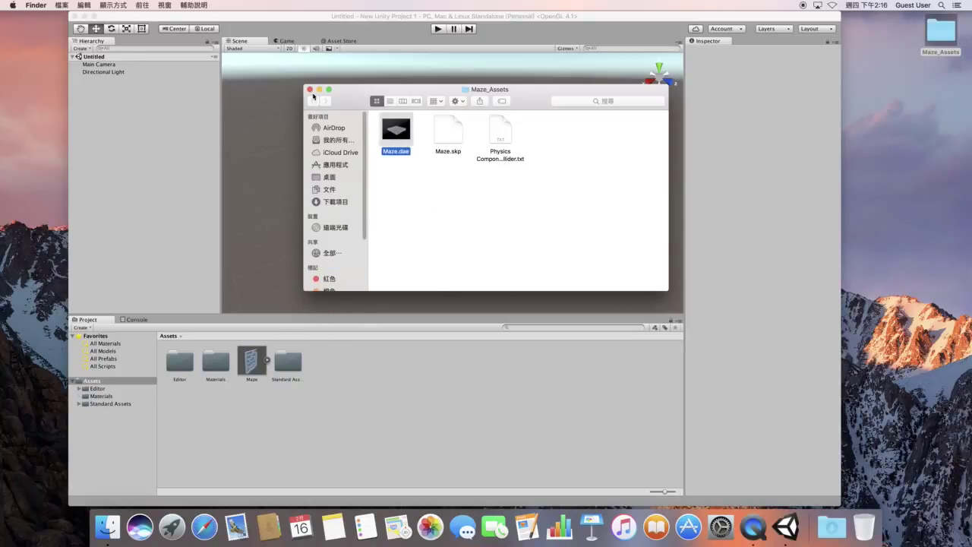
Give the Maze model an import Scale Factor of 0.1 and apply it
click(254, 369)
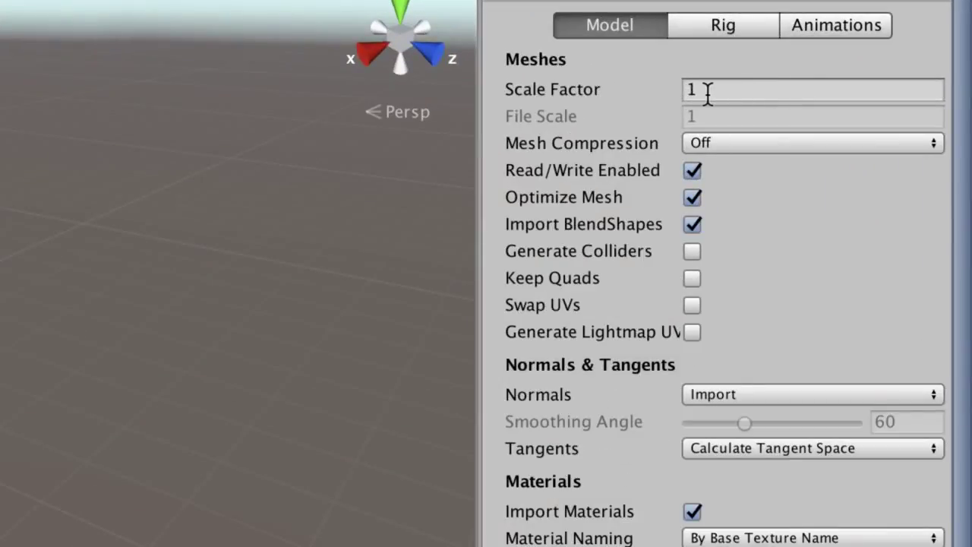
click(688, 90)
text(0)
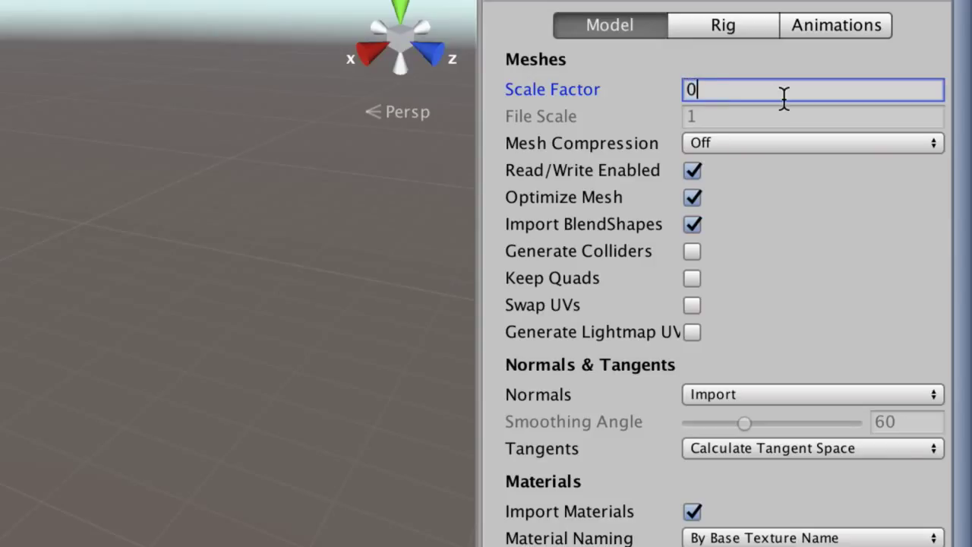
text(.1)
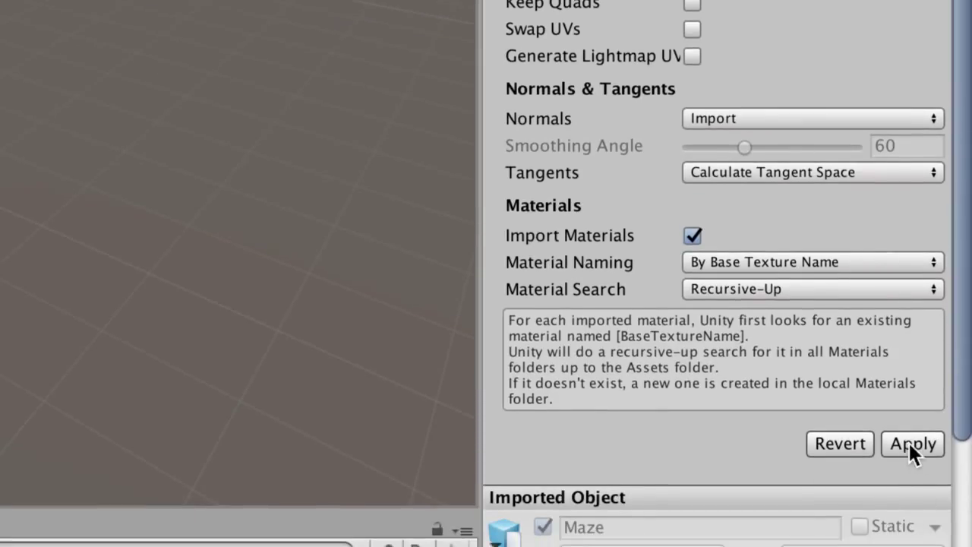
click(917, 446)
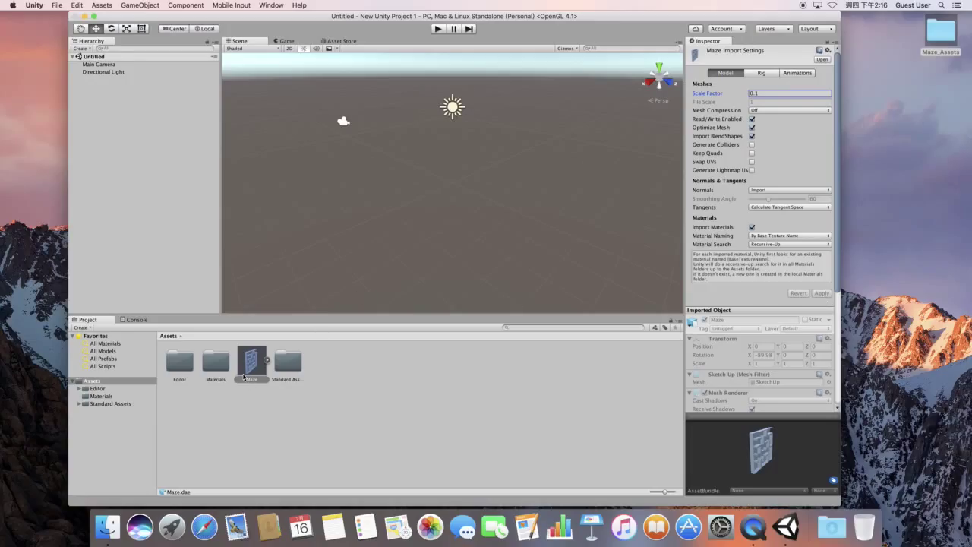
Place the Maze model in the scene at position 0, 0, 0
drag(251, 363, 107, 141)
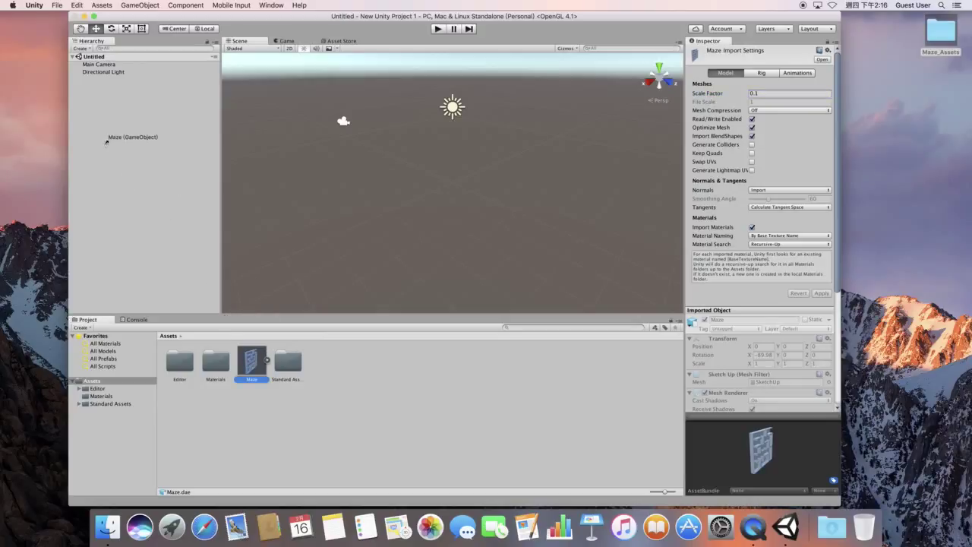
drag(106, 141, 107, 141)
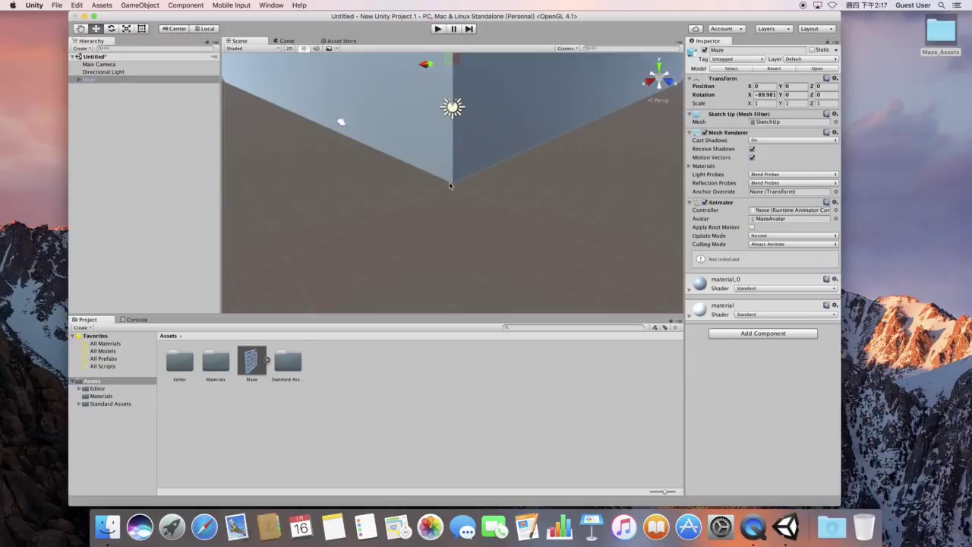
scroll(449, 184, down, 5)
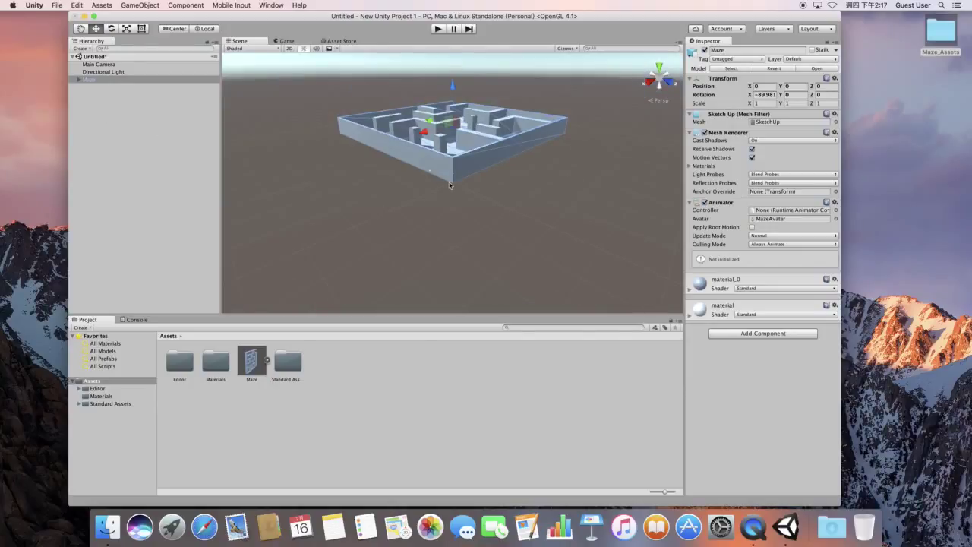
scroll(450, 184, up, 2)
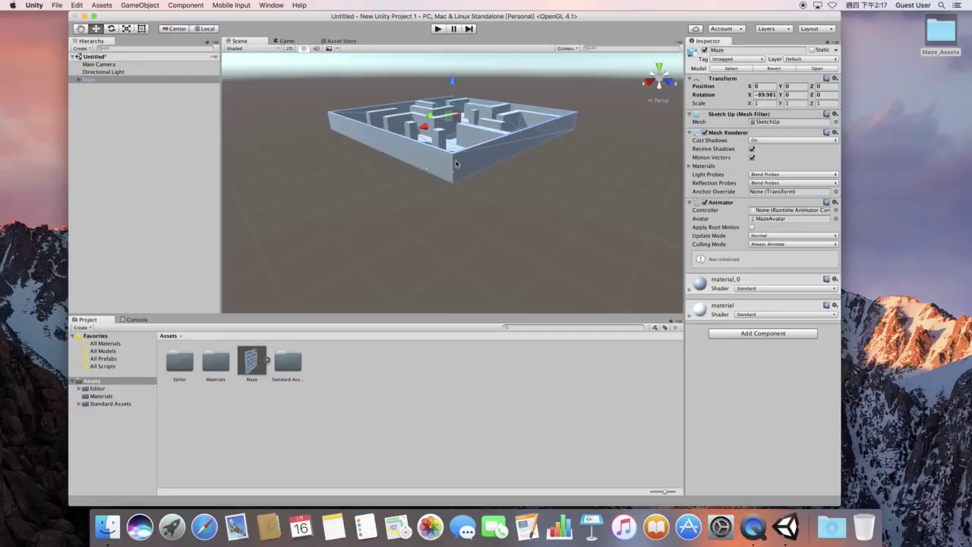
Pan and orbit the Scene view so the whole maze is framed
key(q)
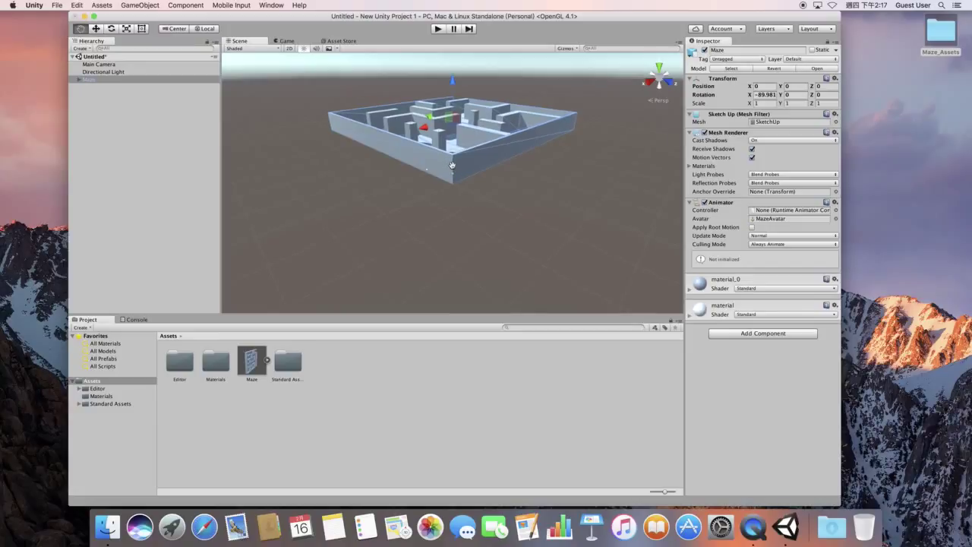
drag(452, 165, 430, 281)
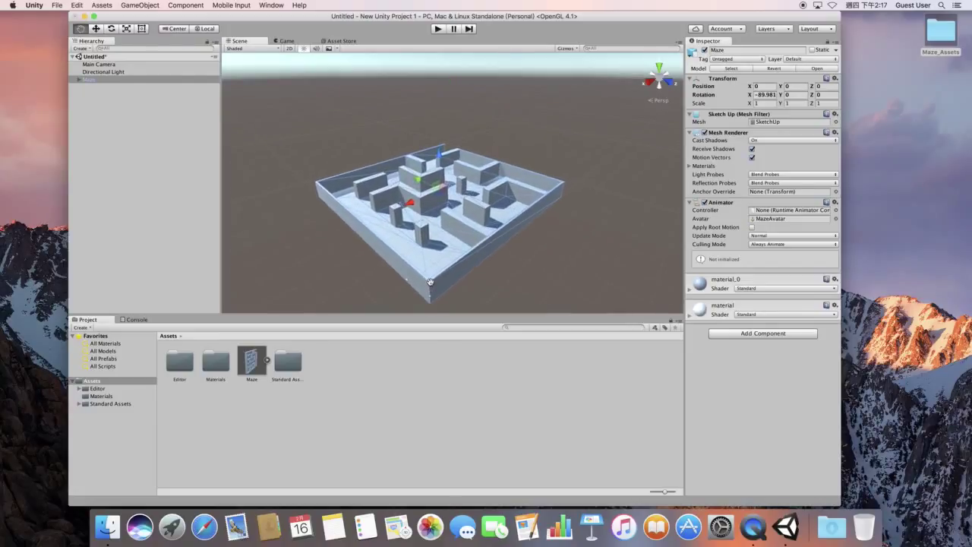
key(w)
mouse_move(445, 262)
alt+mouse_down()
mouse_move(397, 253)
mouse_move(466, 258)
mouse_move(472, 289)
alt+mouse_up()
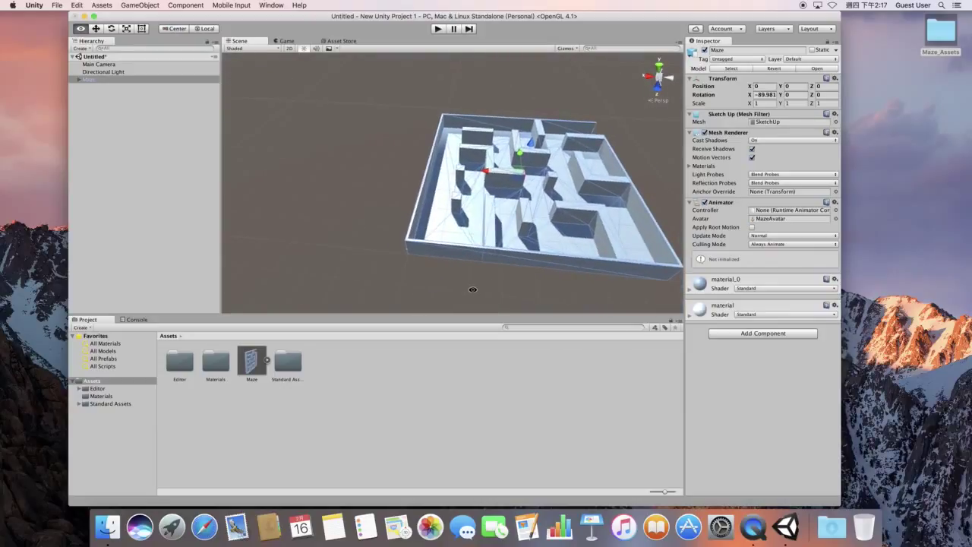
mouse_move(472, 290)
mouse_down()
mouse_move(435, 204)
mouse_move(422, 205)
mouse_up()
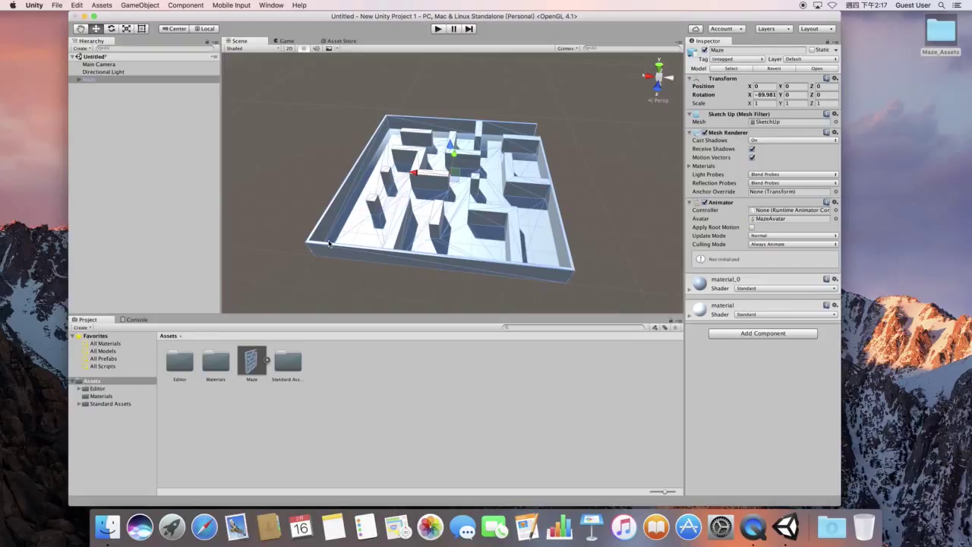
scroll(335, 244, up, 2)
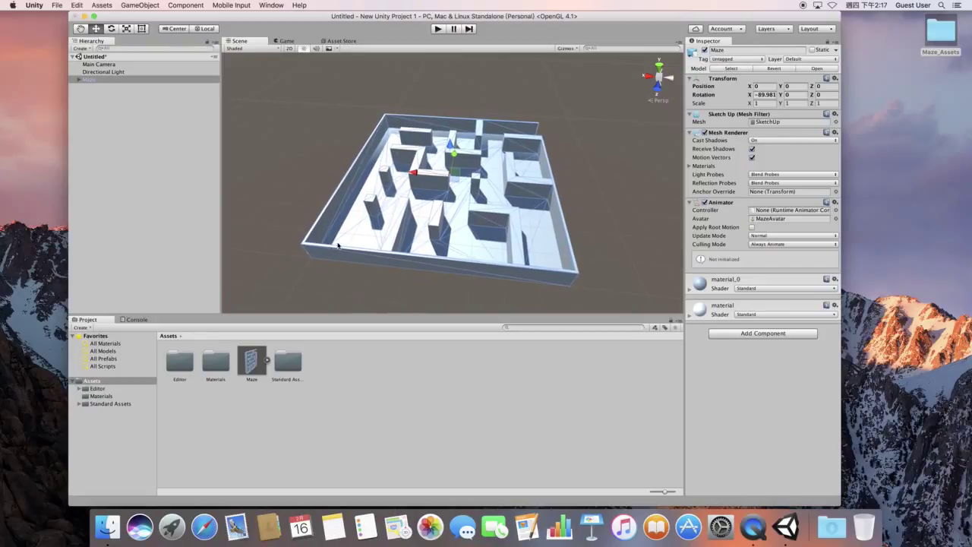
Browse to Standard Assets > Characters > ThirdPersonCharacter > Prefabs and select ThirdPersonController
click(105, 154)
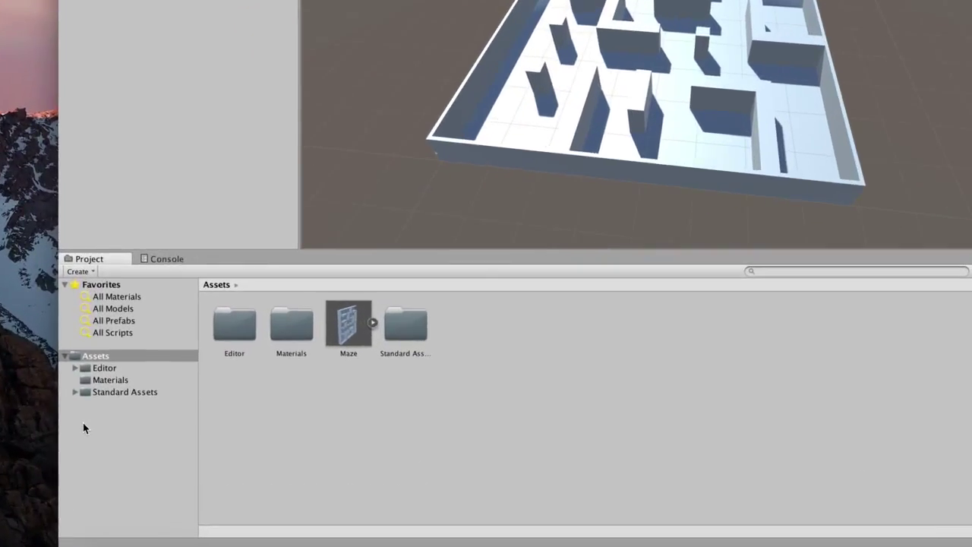
click(75, 392)
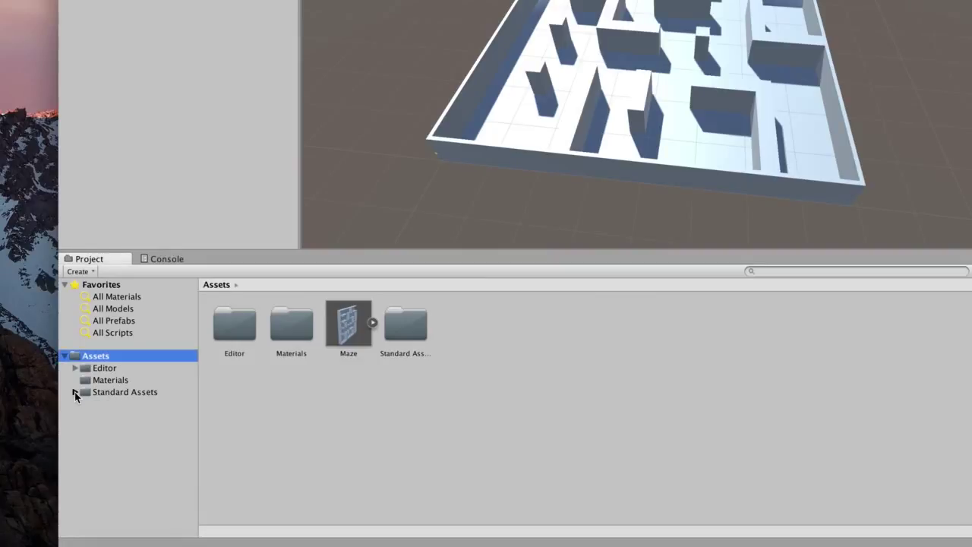
click(85, 416)
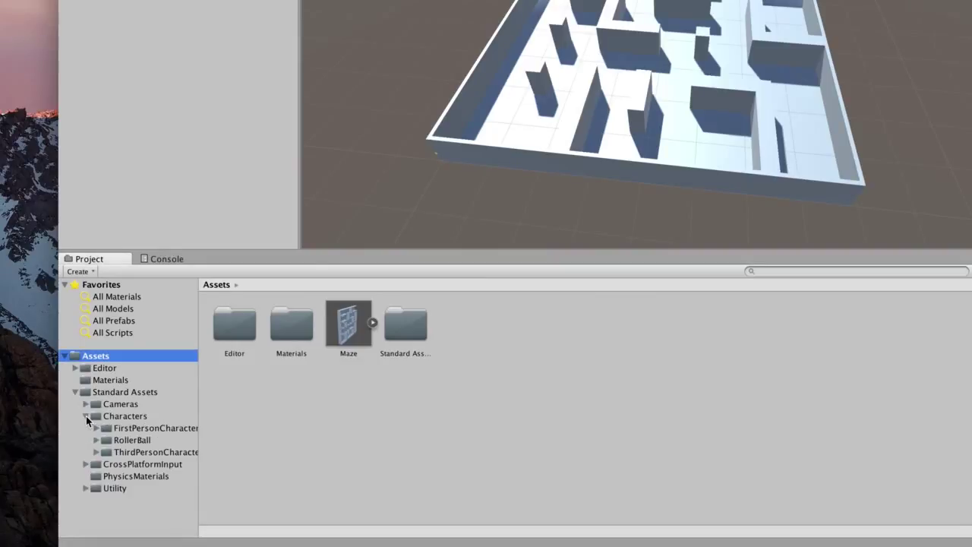
click(124, 454)
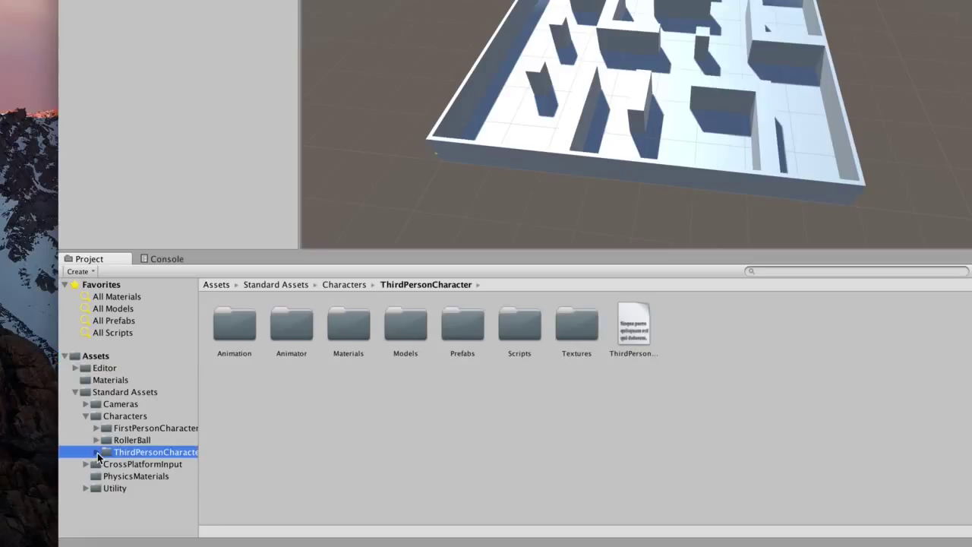
click(97, 452)
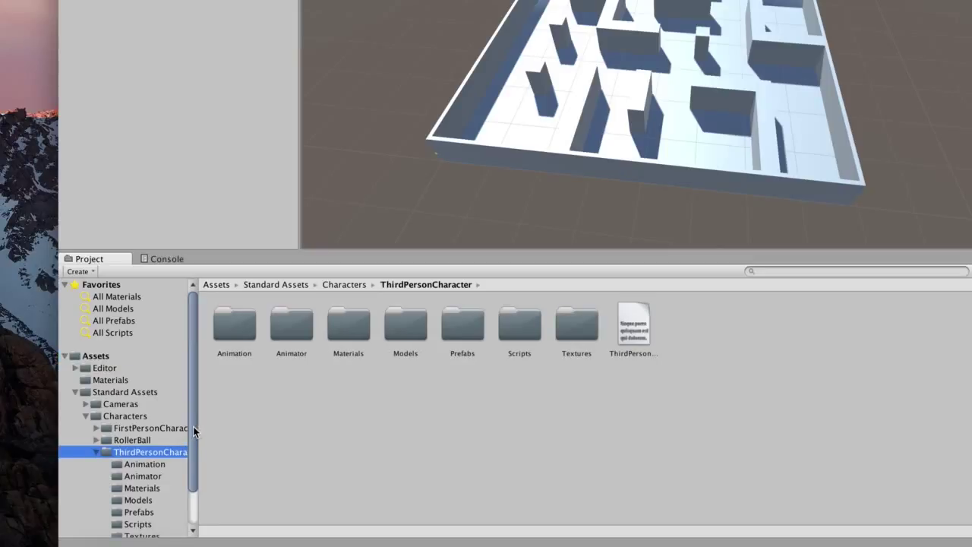
drag(193, 426, 191, 464)
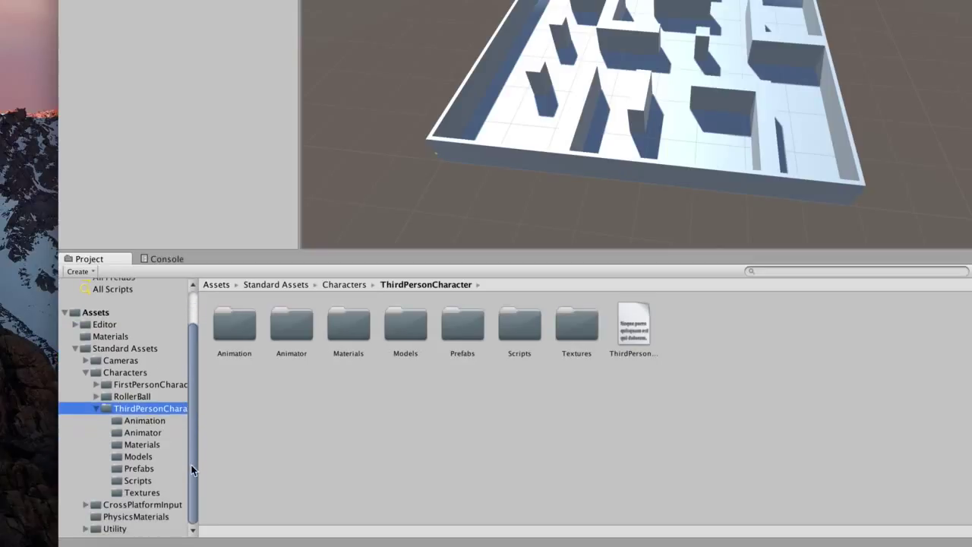
click(130, 469)
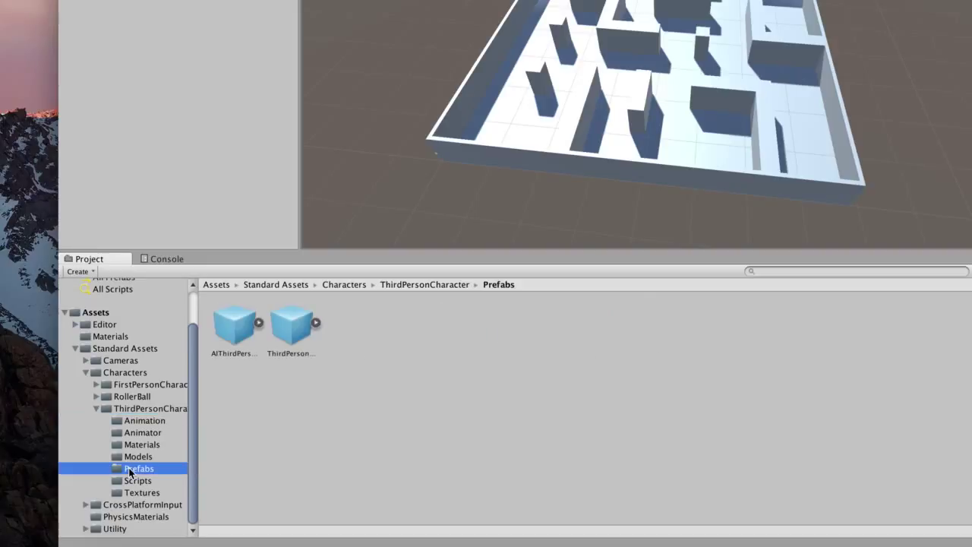
click(293, 323)
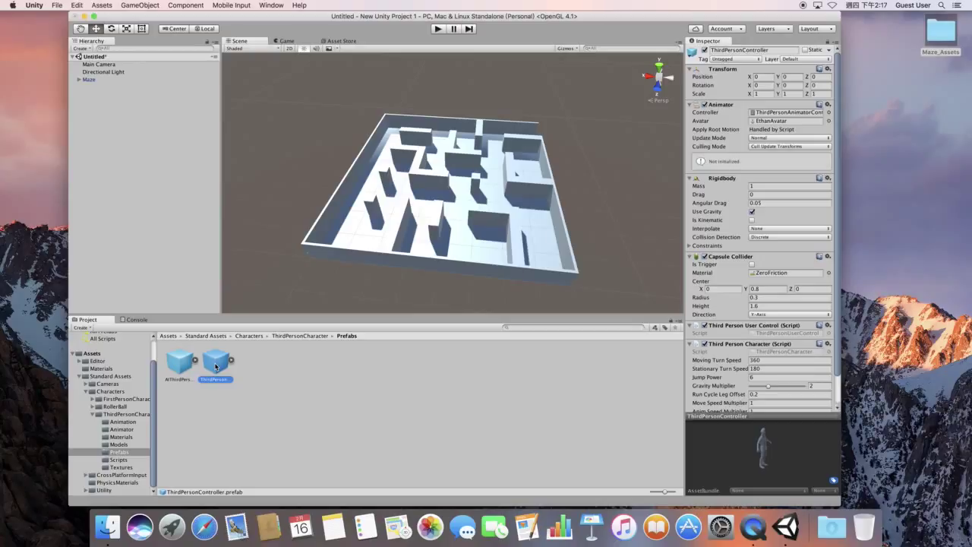
Add a Physics > Mesh Collider to Maze and its child meshes ID14 through ID62
click(159, 244)
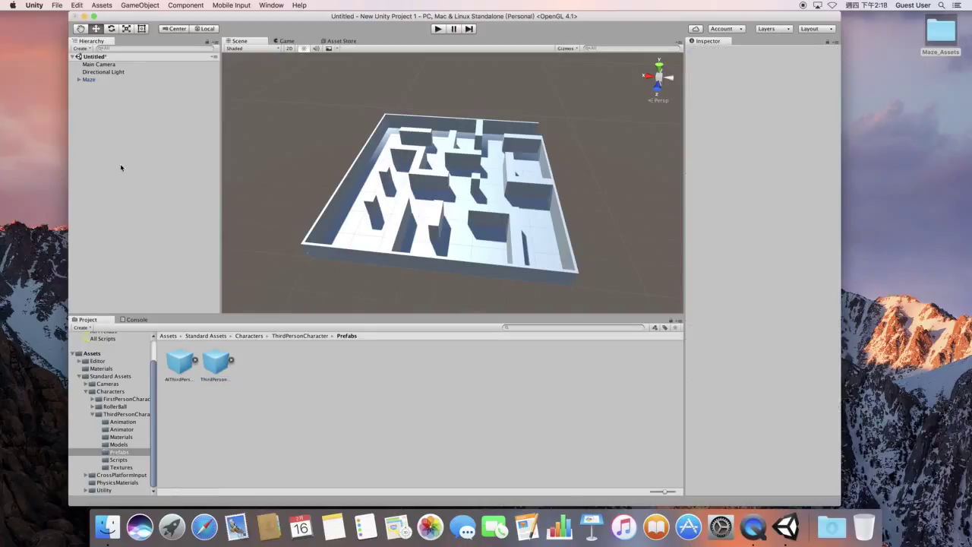
click(80, 80)
click(91, 80)
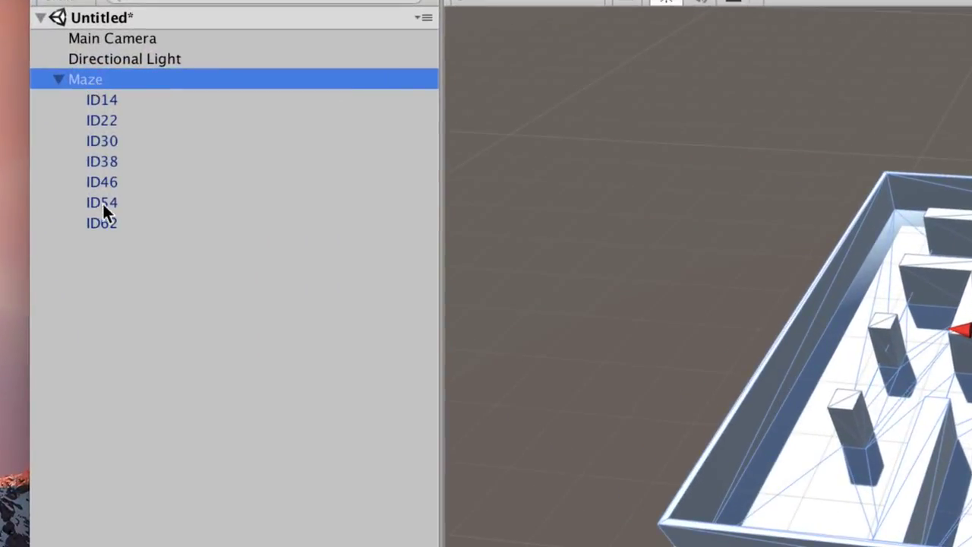
shift+click(105, 223)
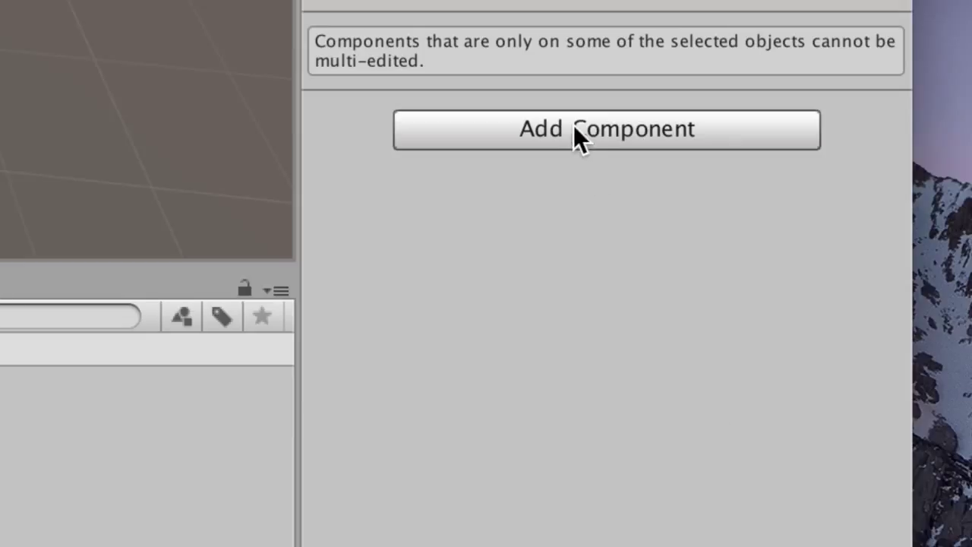
click(577, 135)
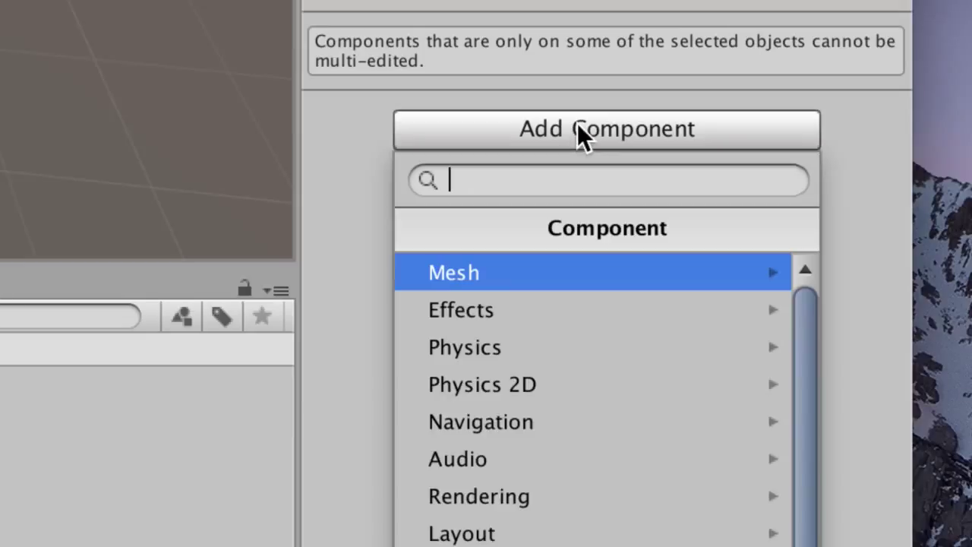
click(494, 348)
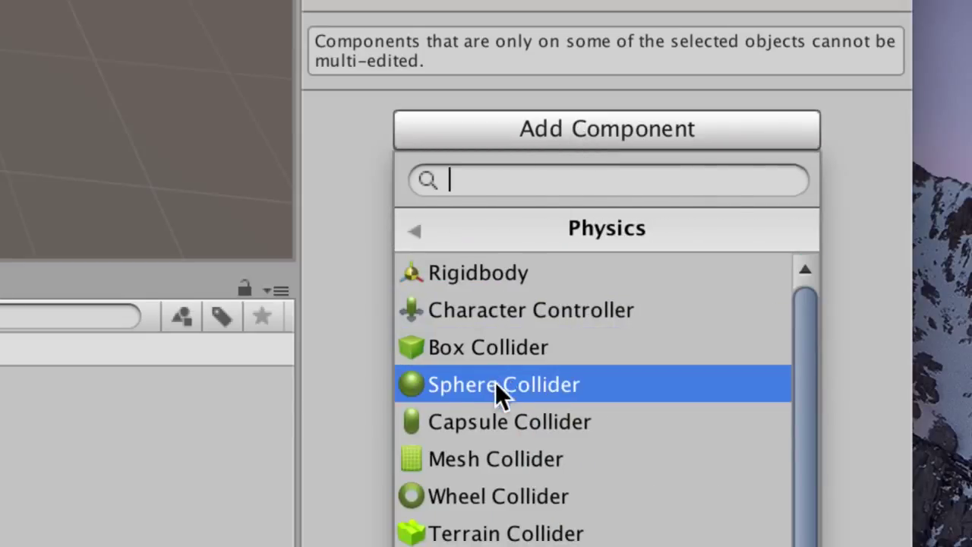
click(513, 461)
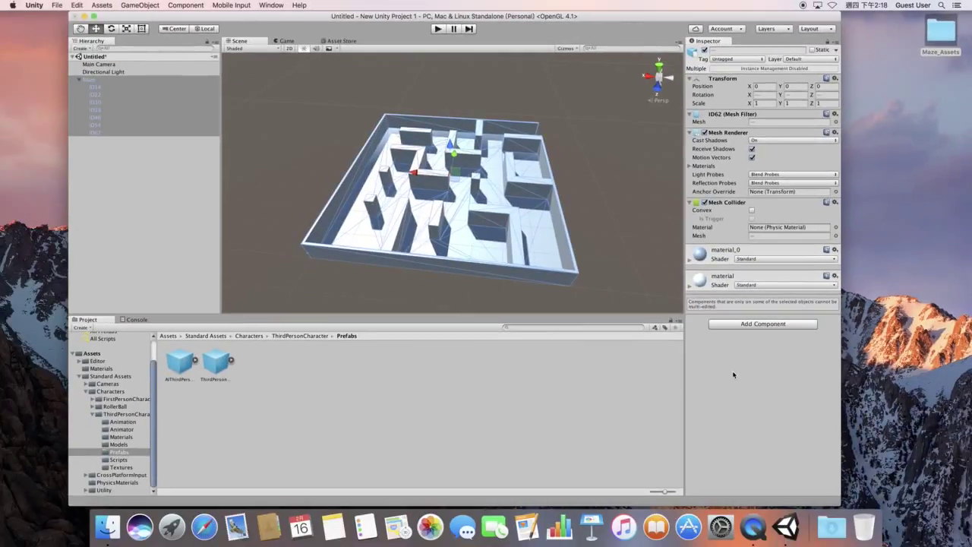
click(114, 155)
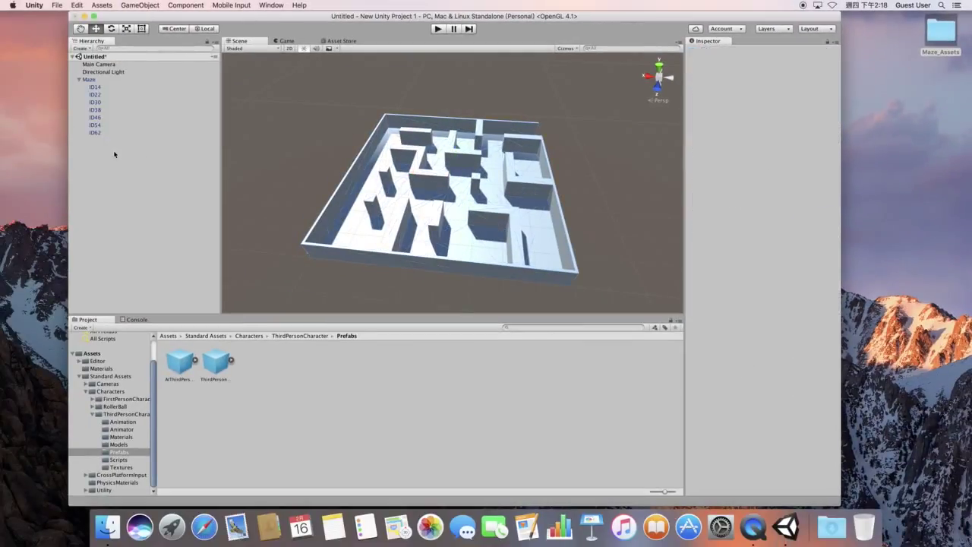
click(79, 80)
Add the ThirdPersonController prefab to the scene beside the maze
click(215, 366)
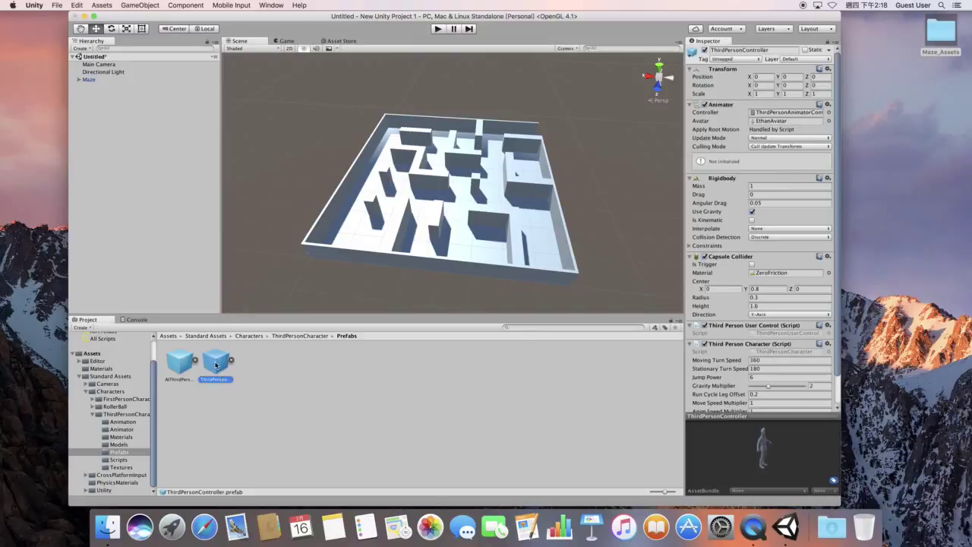
drag(218, 365, 126, 166)
drag(126, 166, 125, 163)
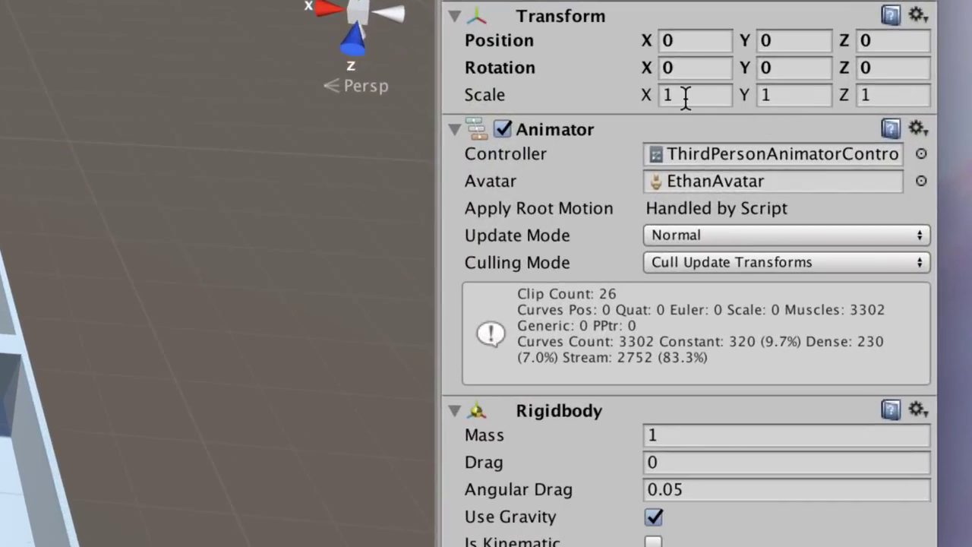
Set the character's Transform Scale to 3 on X, Y and Z
click(708, 98)
text(3)
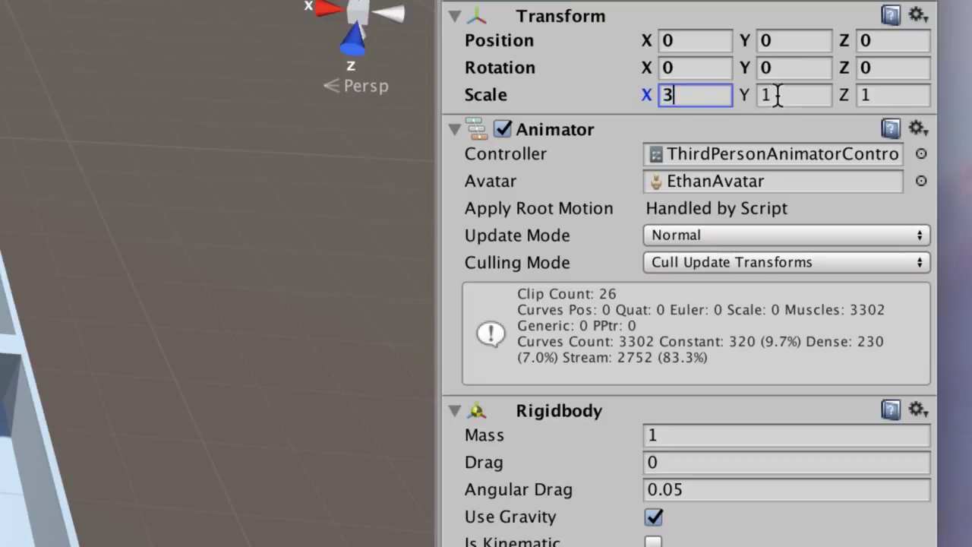
click(777, 95)
text(3)
click(873, 94)
text(3)
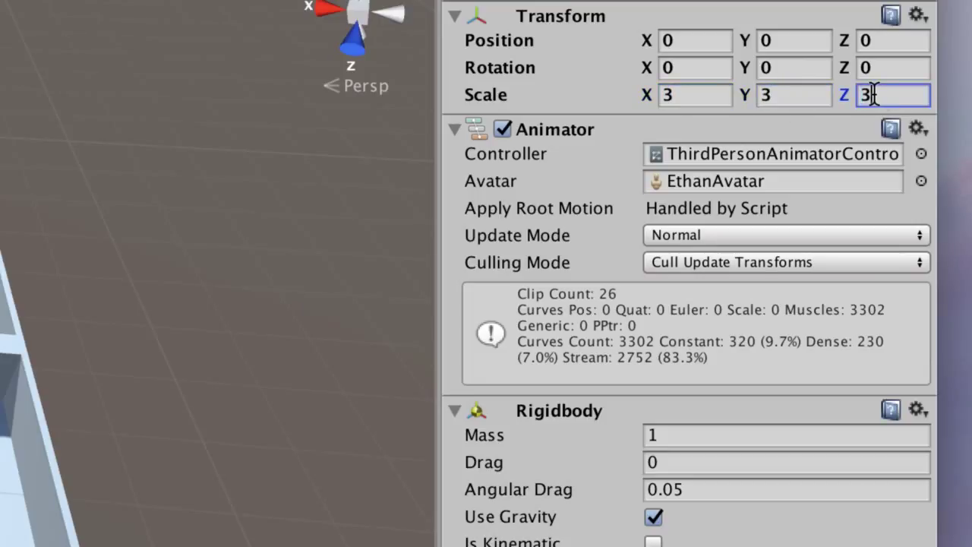
click(805, 94)
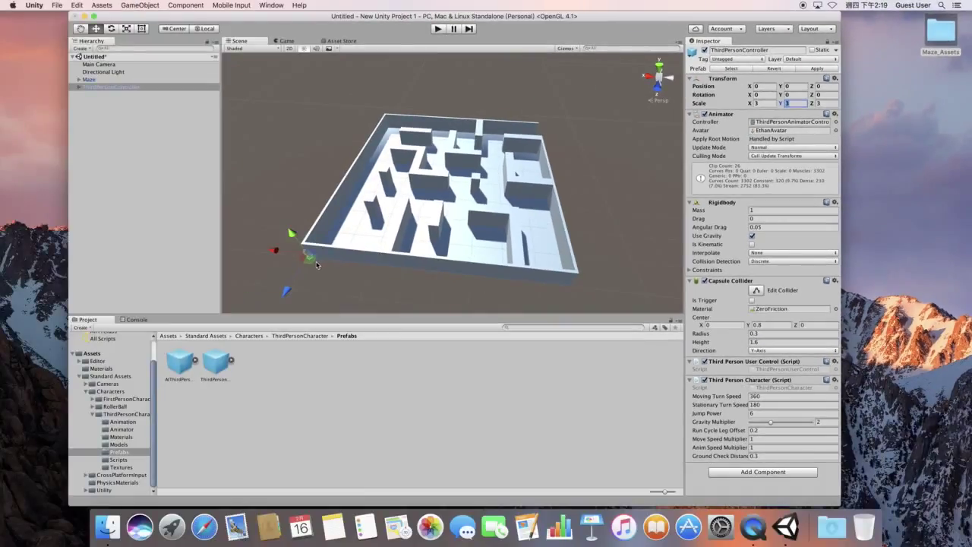
Move the character into the maze's lower-left corner at X -6.7, Z -7.6
scroll(316, 264, up, 3)
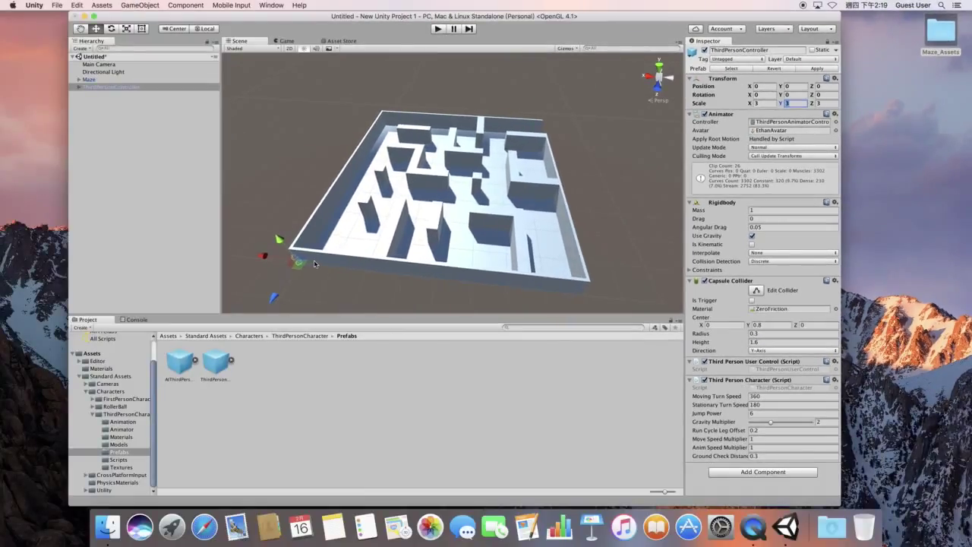
mouse_move(263, 259)
mouse_down()
mouse_move(285, 262)
mouse_move(298, 295)
mouse_move(311, 278)
mouse_up()
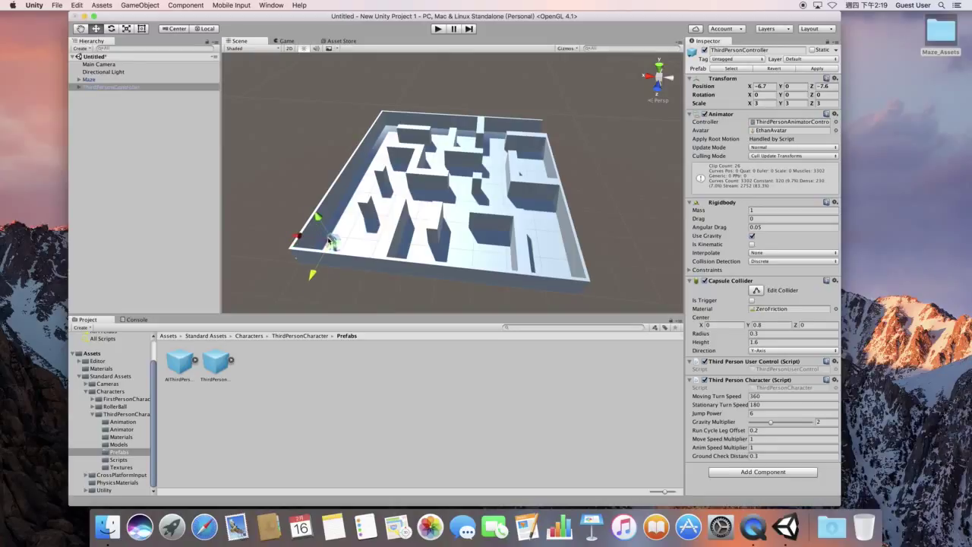
scroll(332, 245, up, 2)
scroll(332, 244, up, 2)
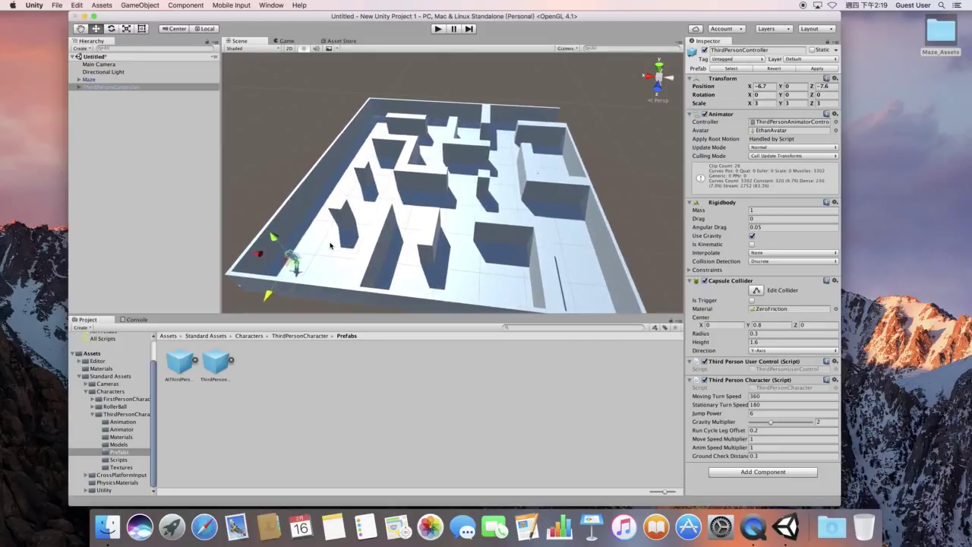
scroll(330, 246, up, 2)
scroll(330, 246, up, 2)
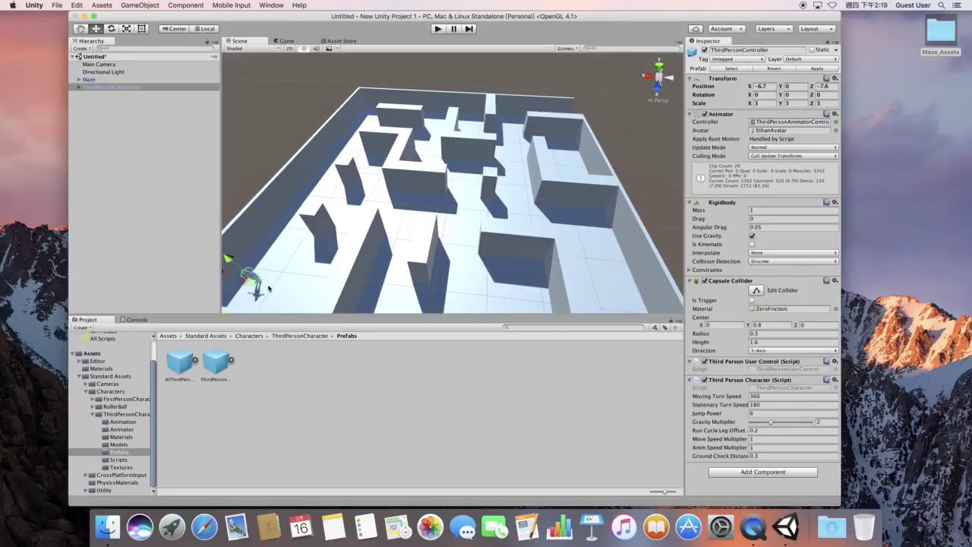
middle_drag(269, 288, 417, 241)
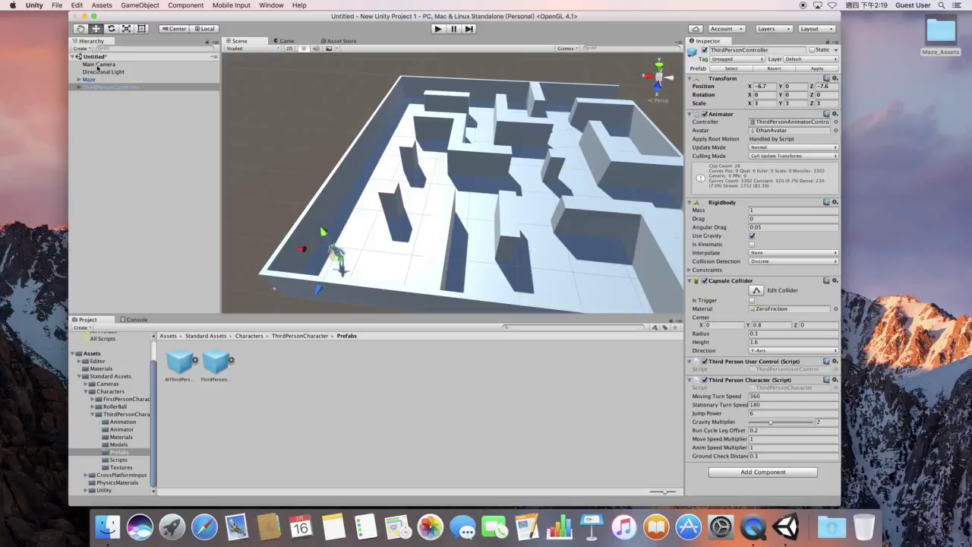
Move the Main Camera sideways, back and up so it sits behind and above Ethan
click(97, 64)
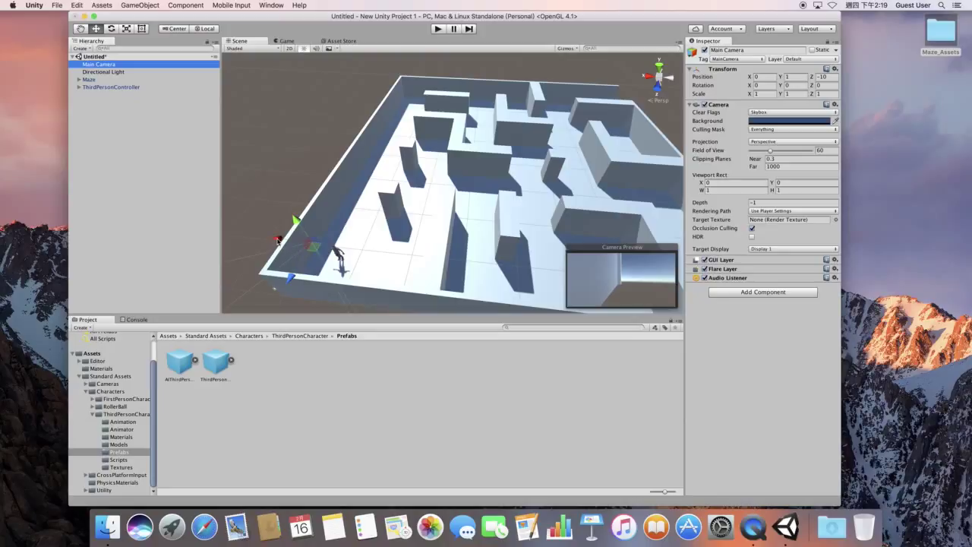
drag(278, 240, 309, 244)
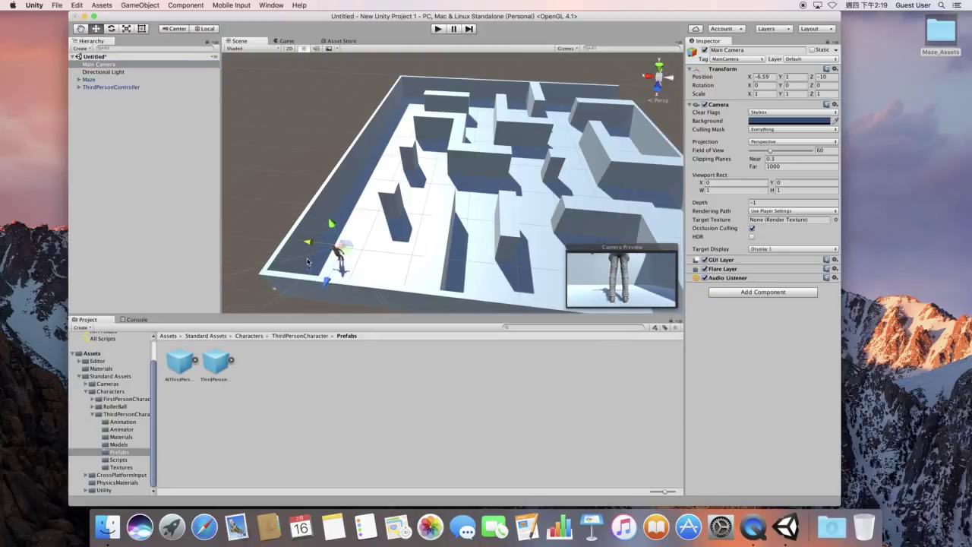
drag(327, 281, 328, 275)
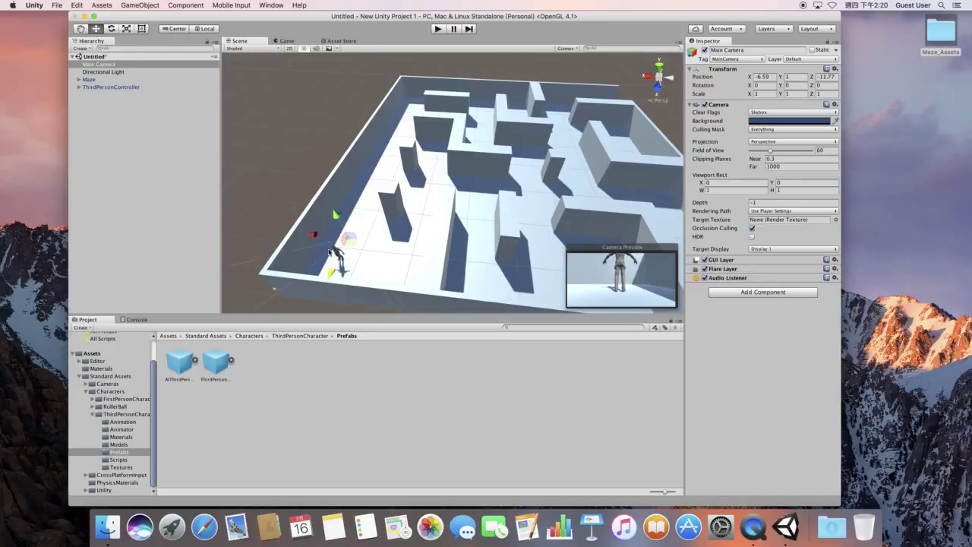
drag(335, 216, 338, 205)
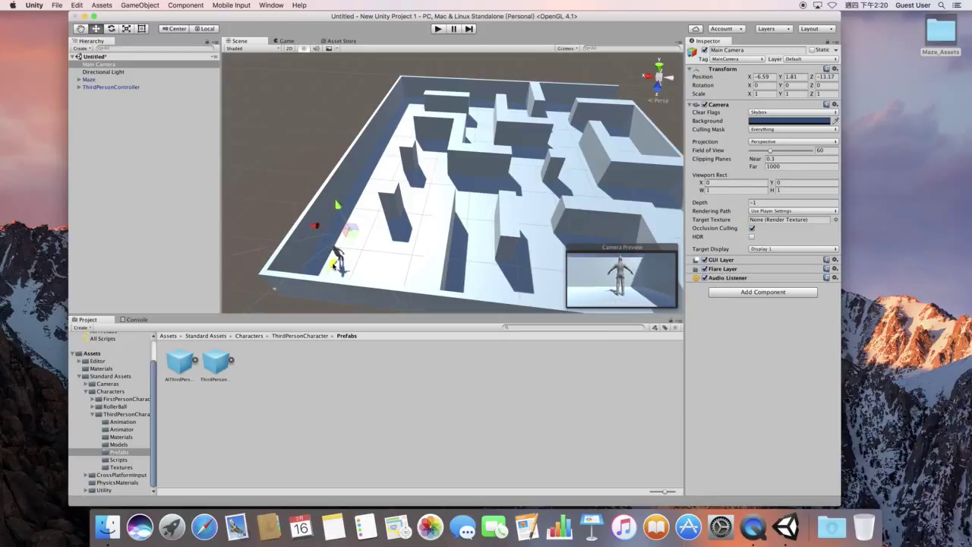
drag(334, 264, 328, 275)
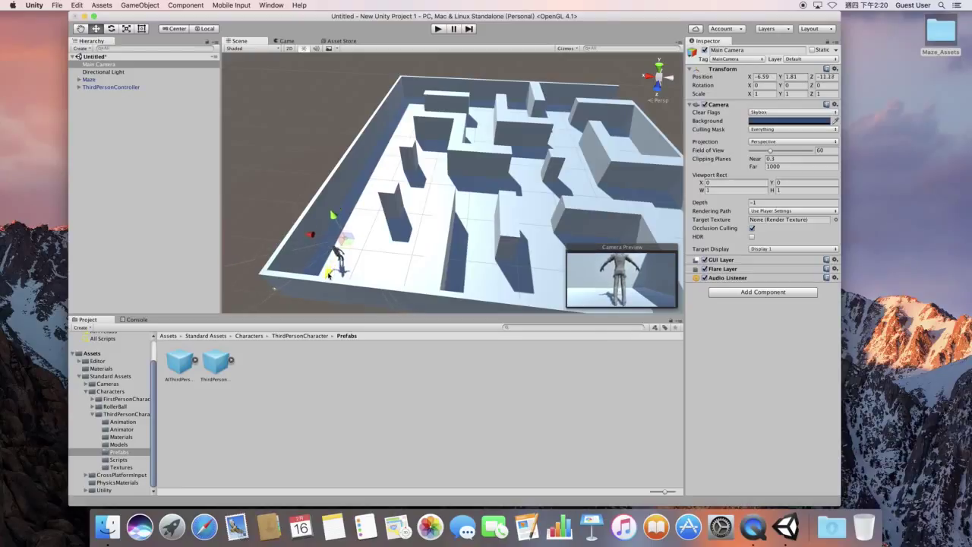
drag(332, 222, 329, 210)
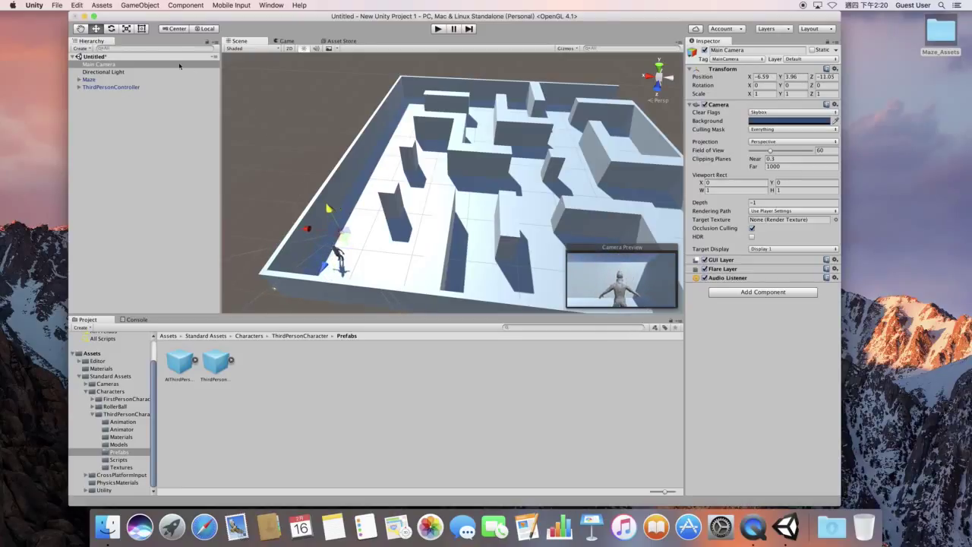
Tilt the camera 17.4° down toward Ethan and fine-tune it to about -6.78, 4.18, -10.16
click(111, 30)
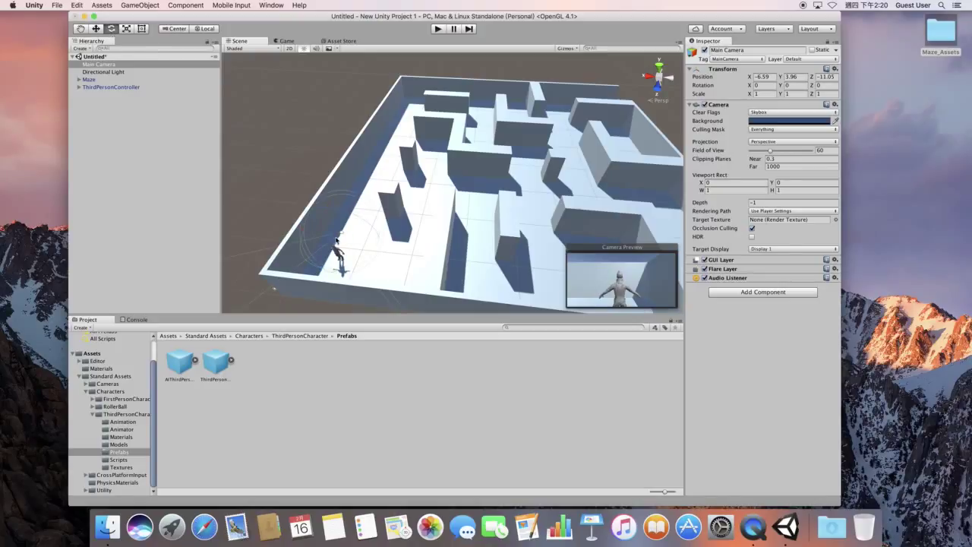
drag(320, 228, 321, 255)
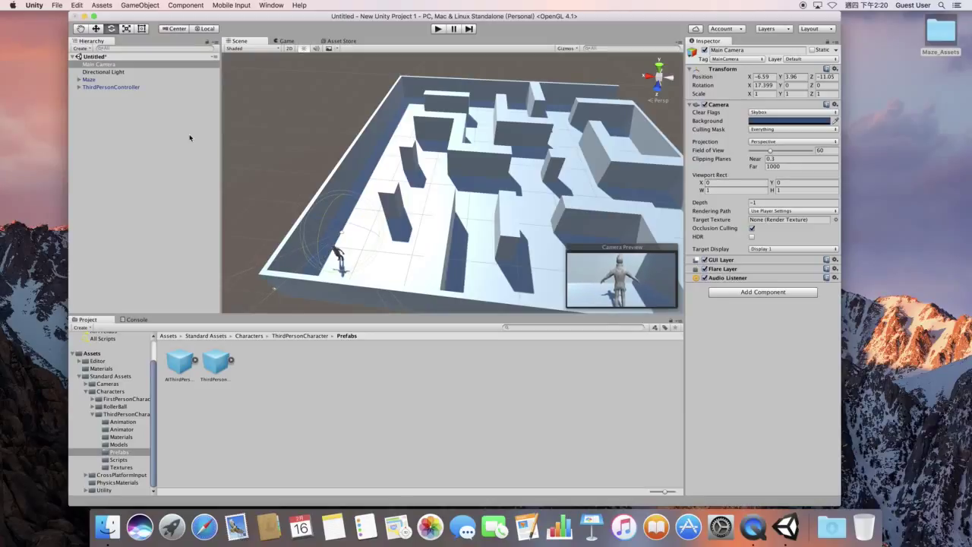
click(96, 29)
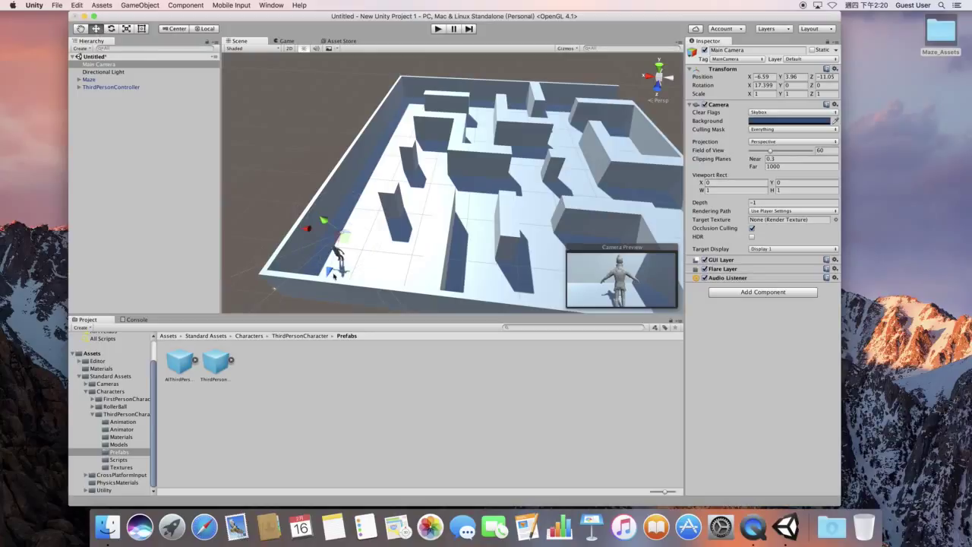
drag(329, 272, 328, 277)
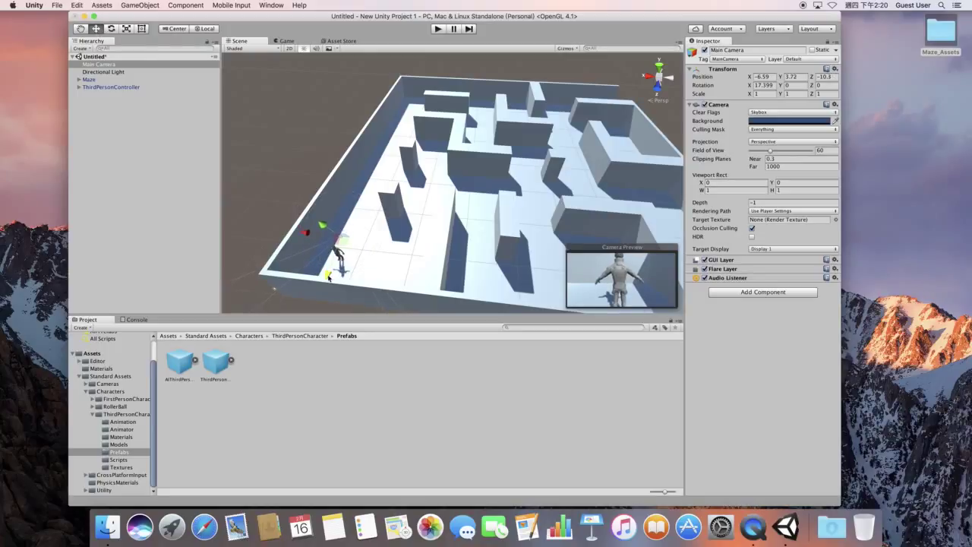
drag(322, 232, 322, 228)
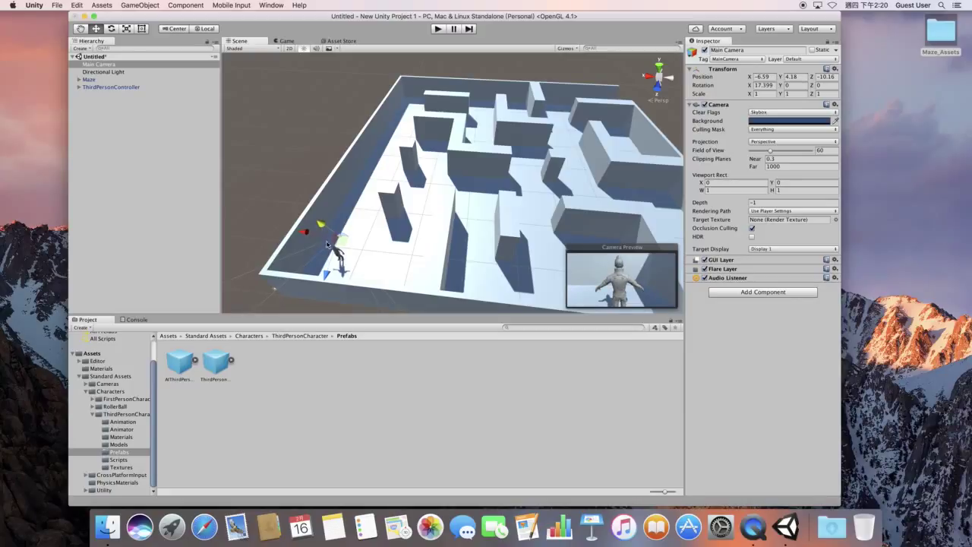
drag(304, 233, 308, 235)
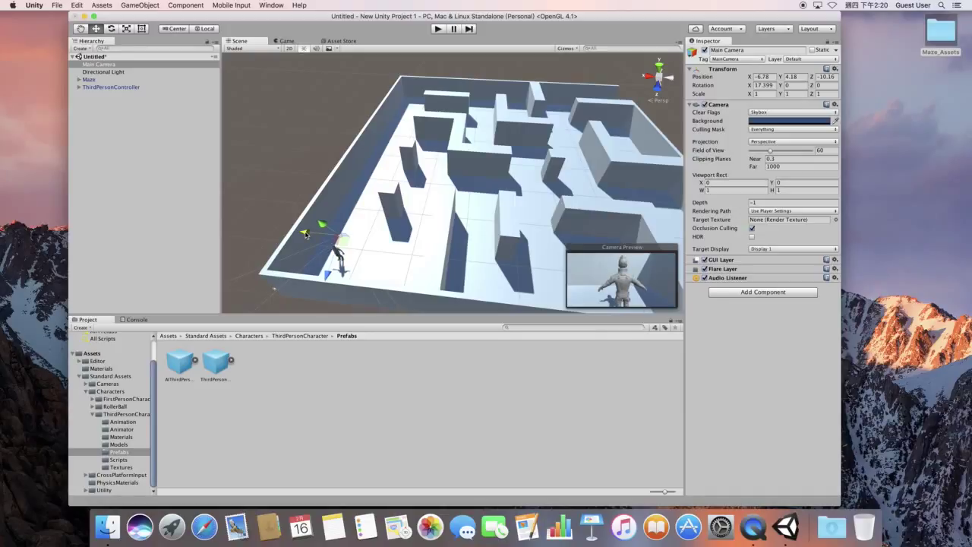
click(99, 113)
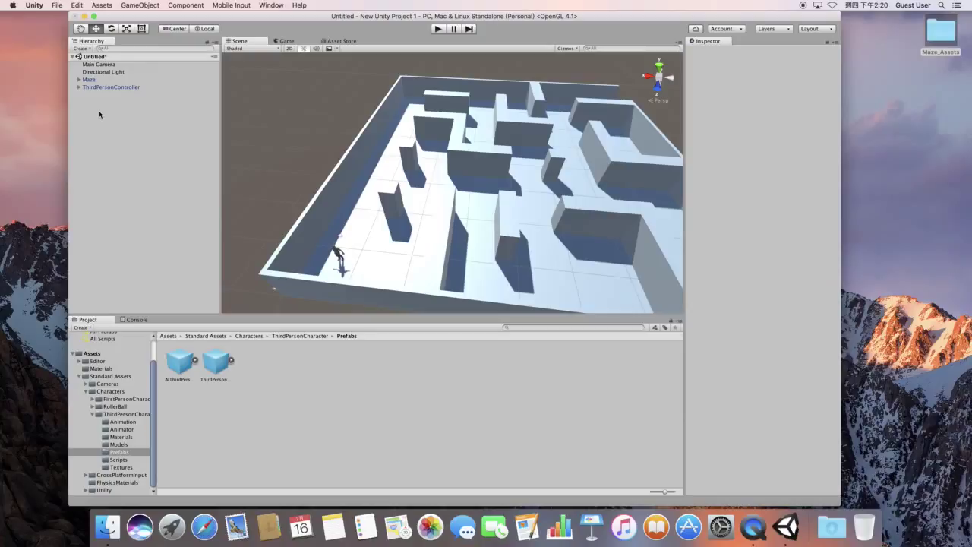
click(438, 29)
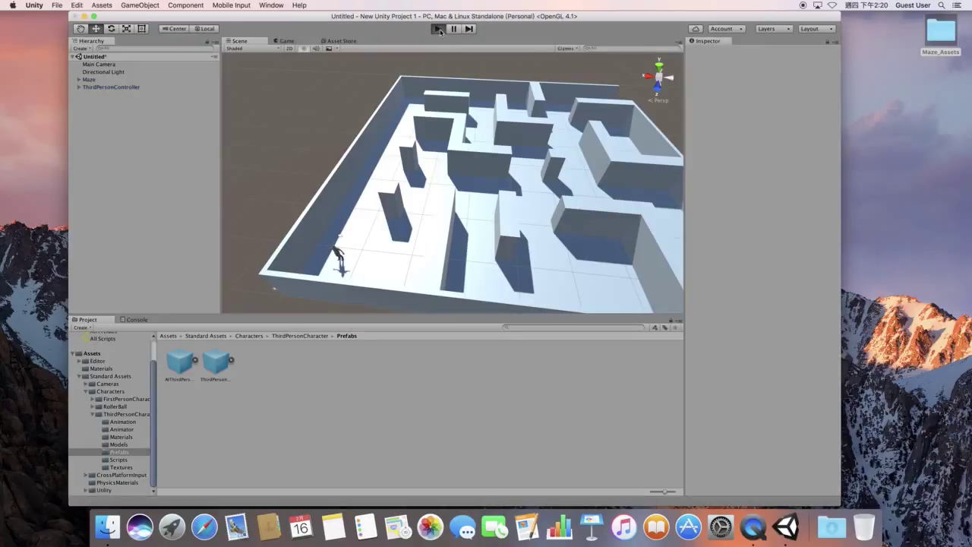
key(a)
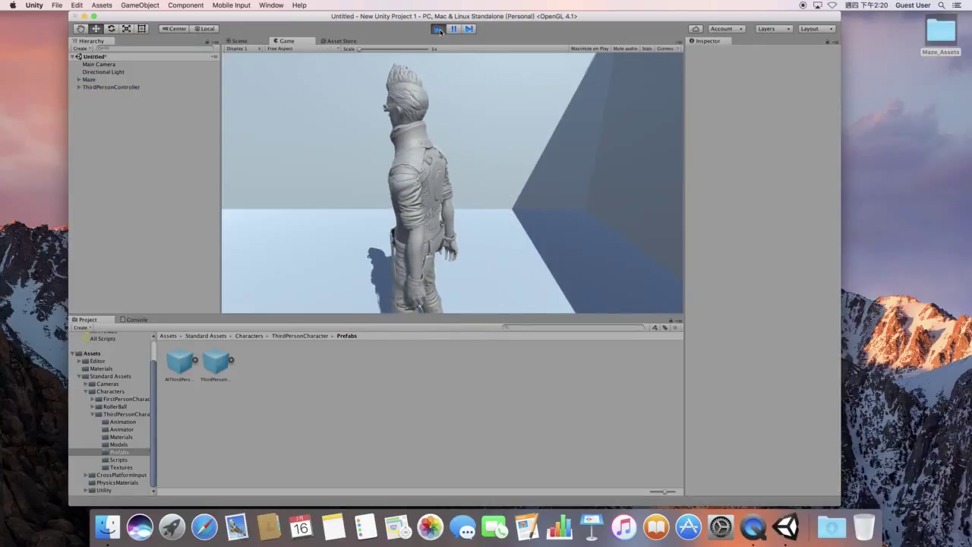
key(w)
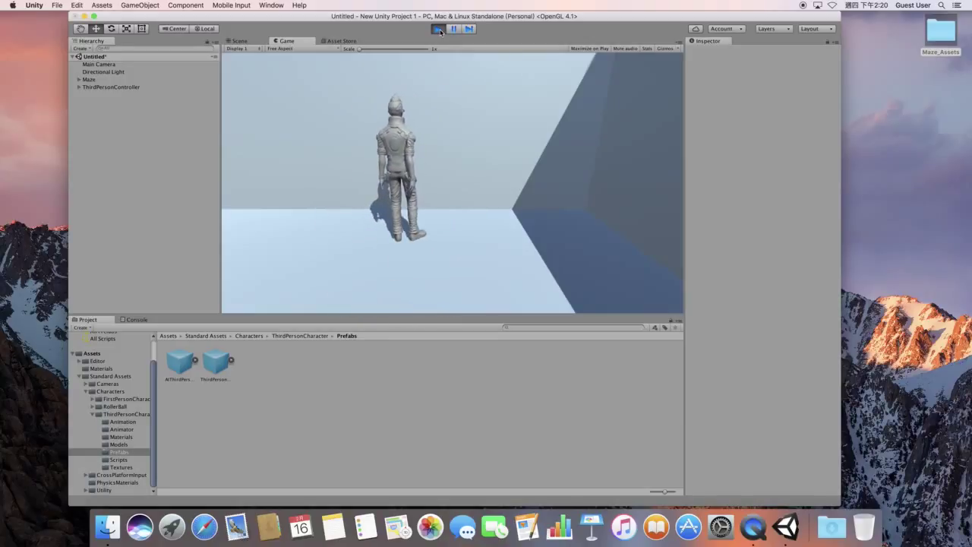
key(a)
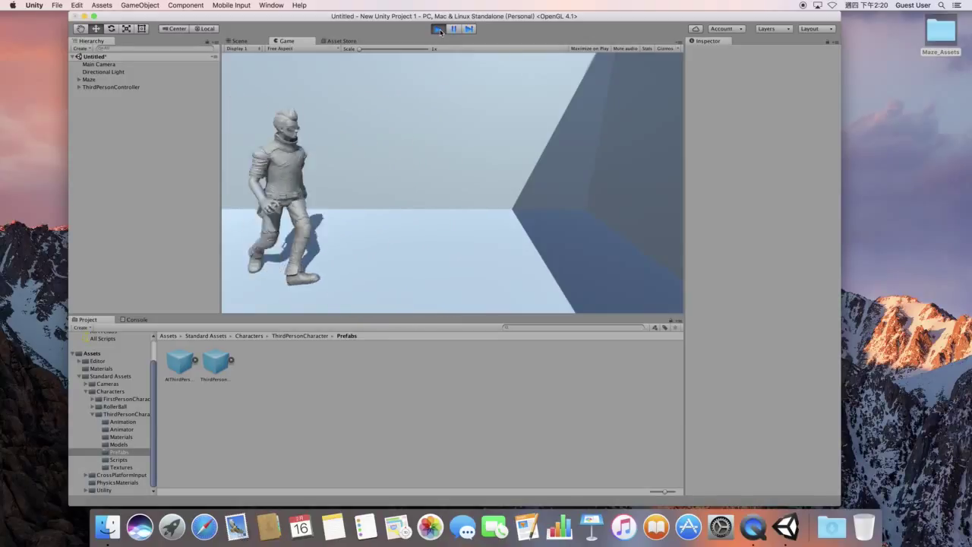
key(d)
key(w)
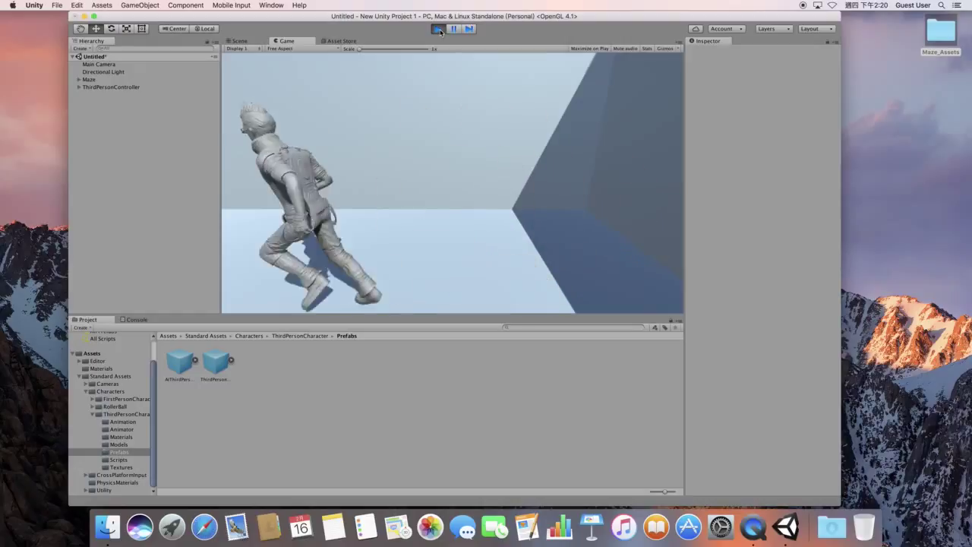
key(a)
click(439, 31)
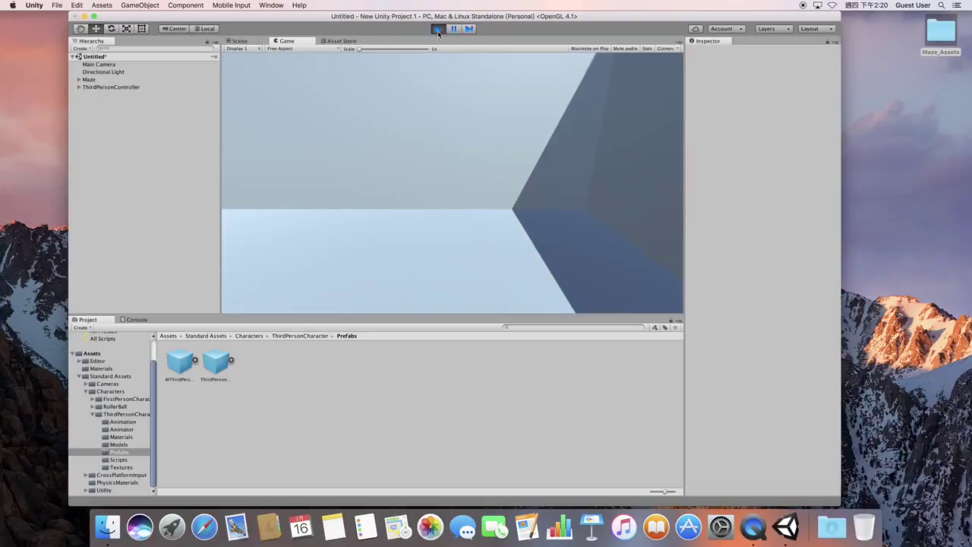
Drag Main Camera onto ThirdPersonController in the Hierarchy so it nests under the Ethan parts
click(100, 66)
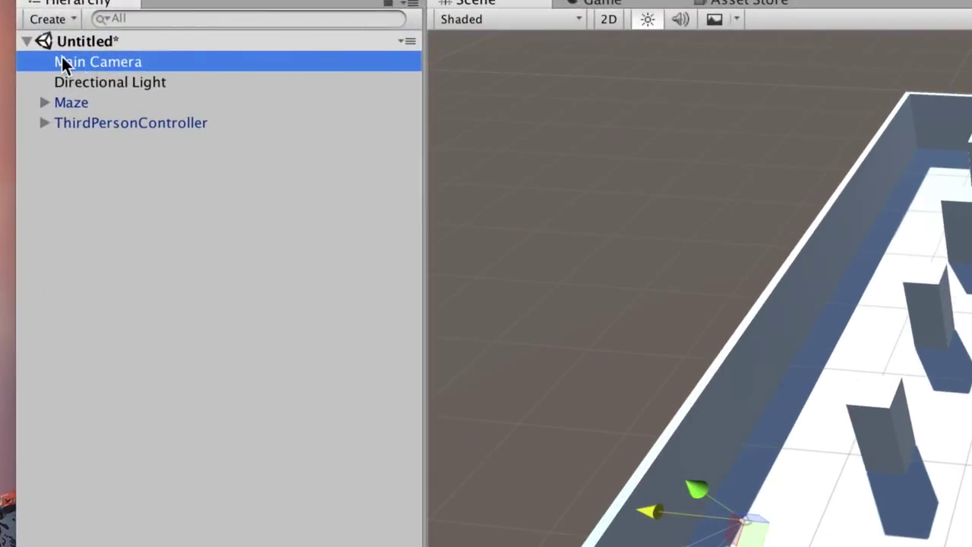
mouse_move(66, 62)
mouse_down()
mouse_move(64, 126)
mouse_move(73, 129)
mouse_up()
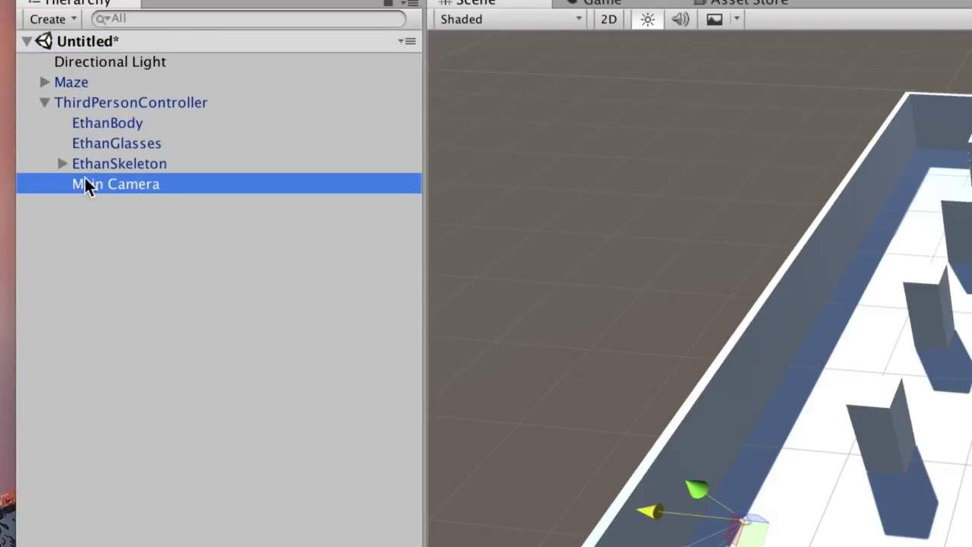
click(62, 104)
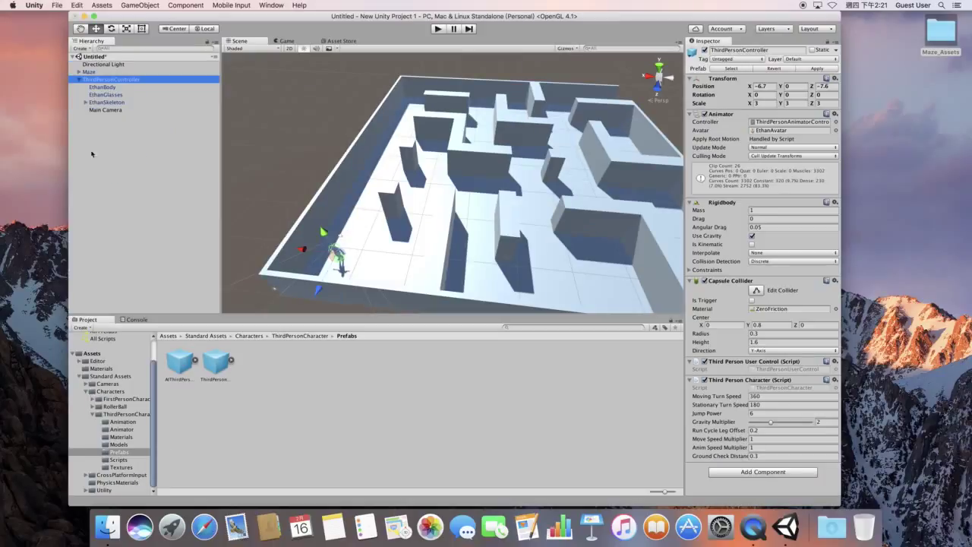
click(439, 30)
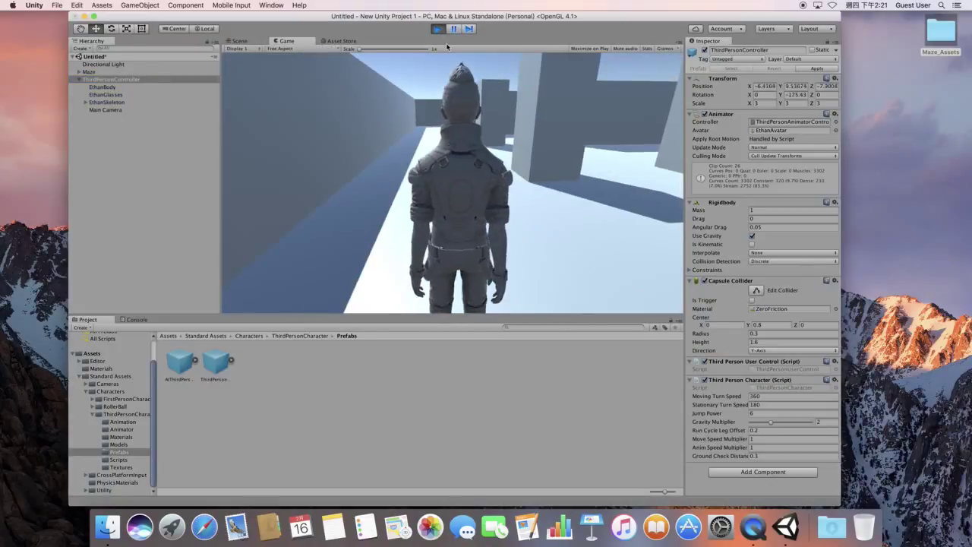
key(w)
key(d)
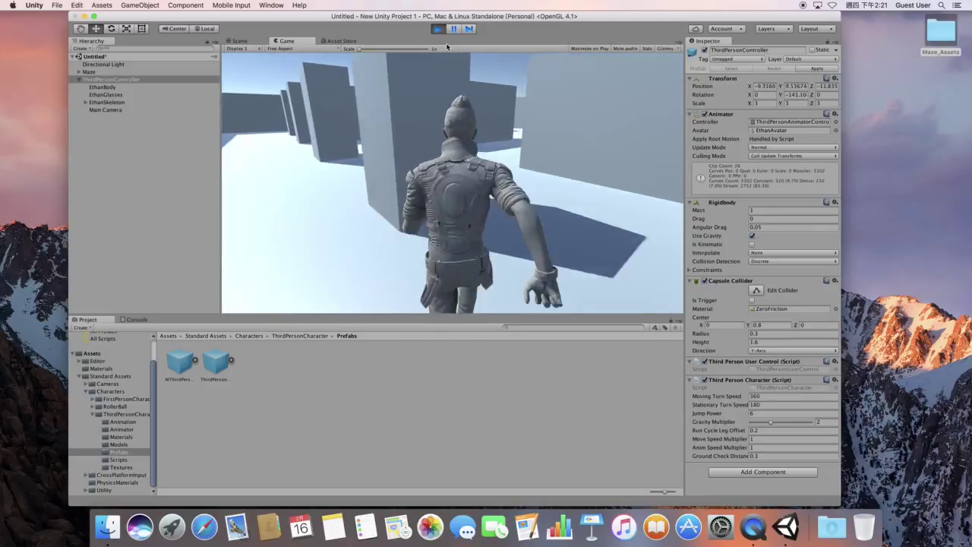
key(a)
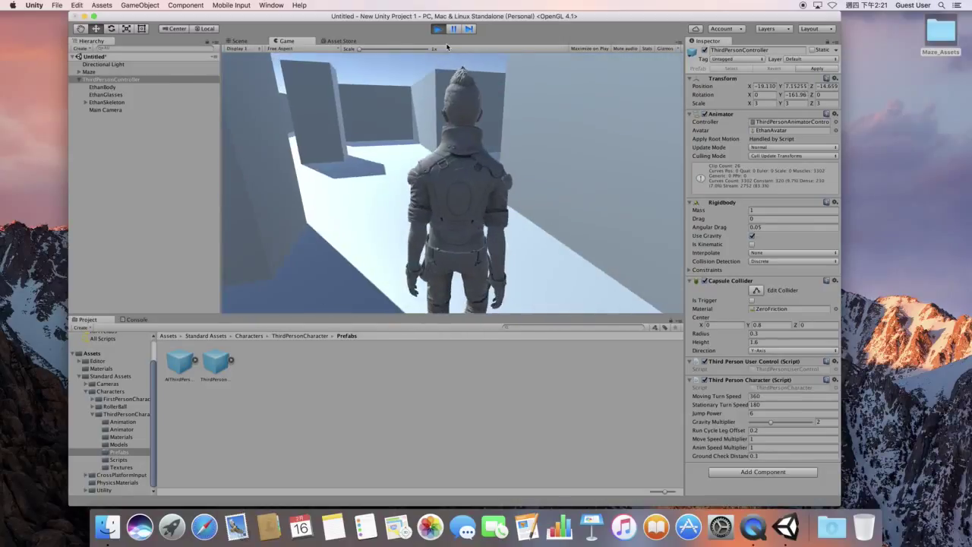
key(w)
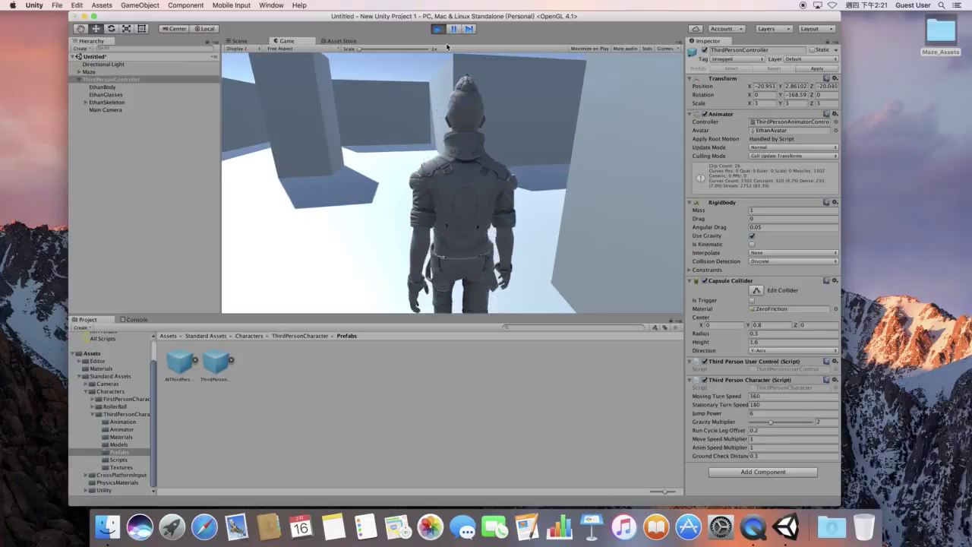
key(d)
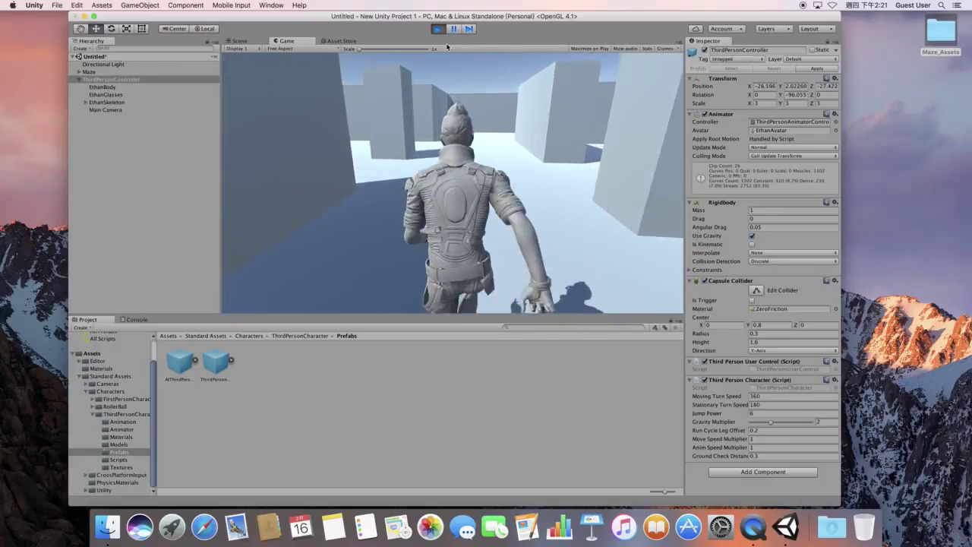
key(a)
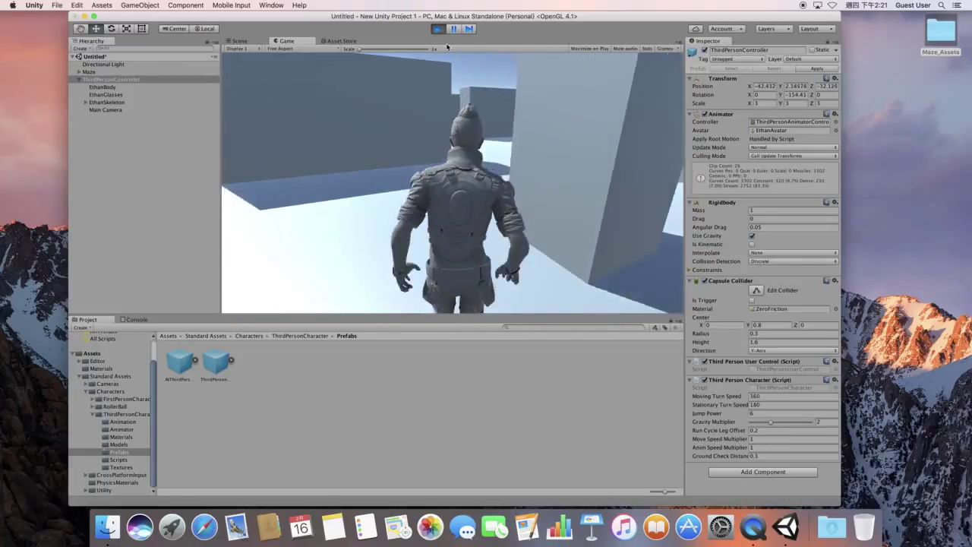
key(w)
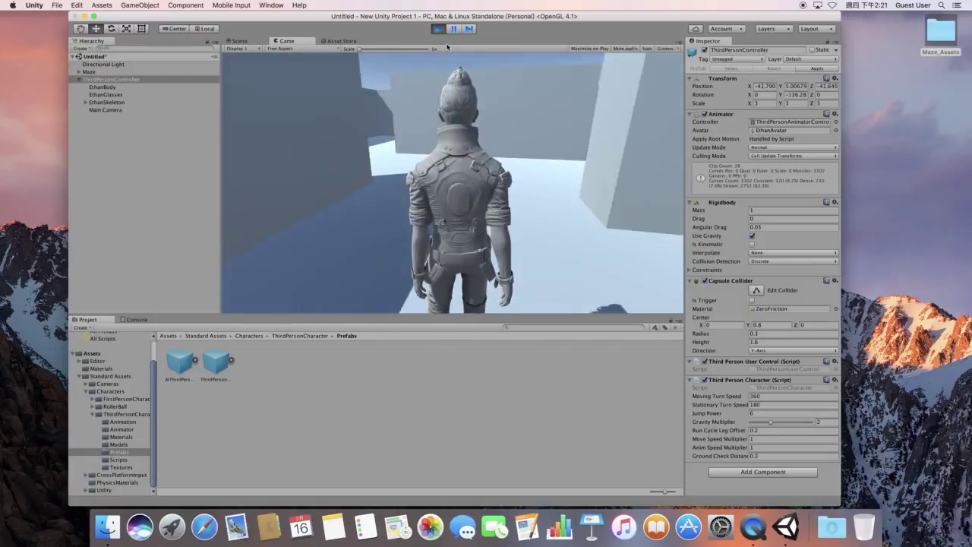
key(d)
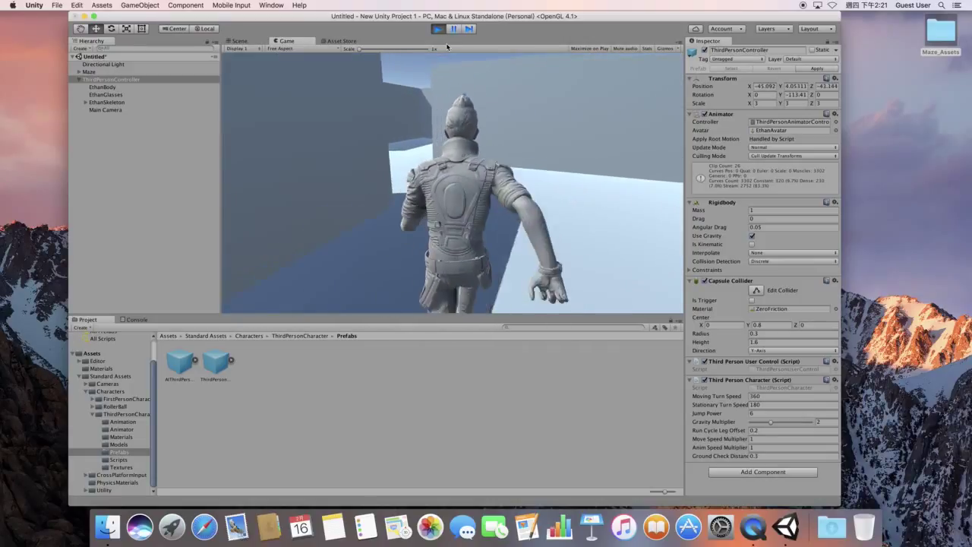
key(a)
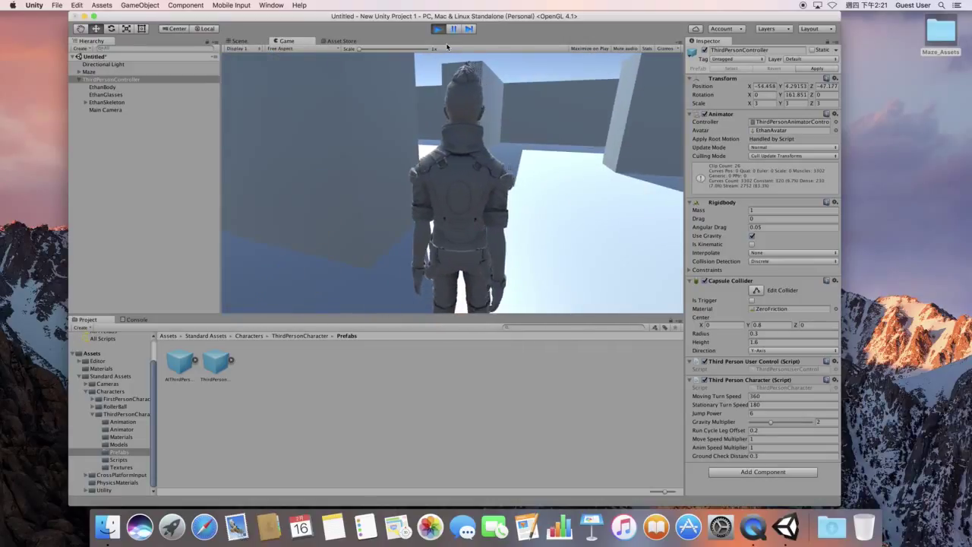
key(w)
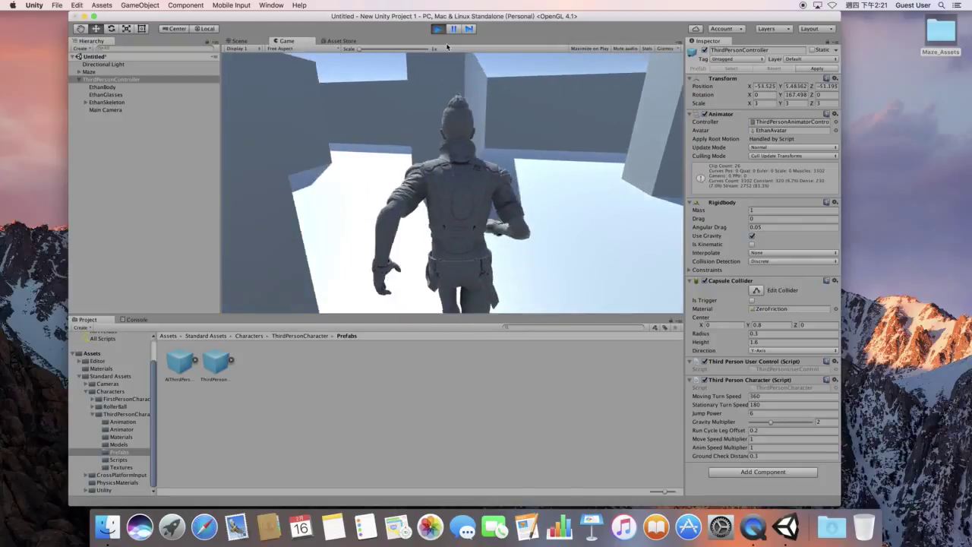
key(d)
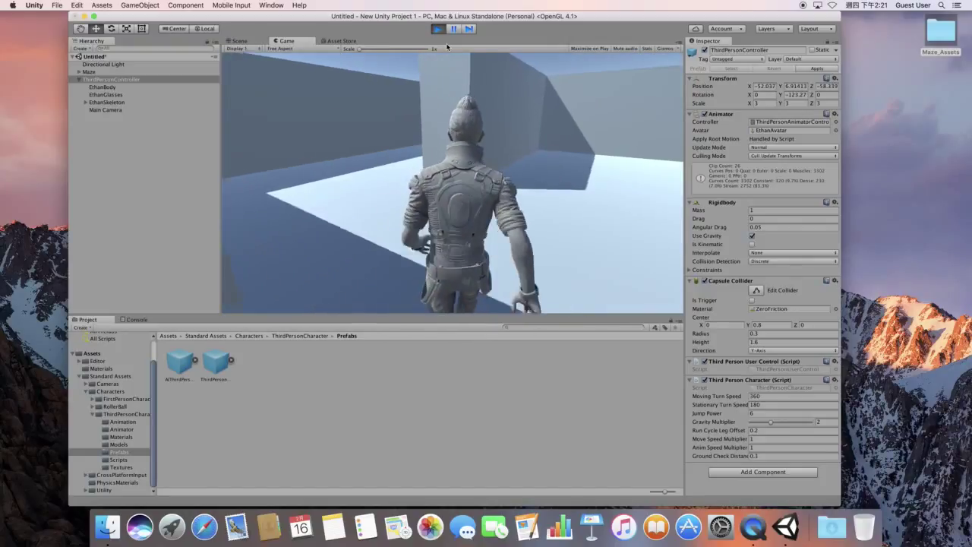
key(a)
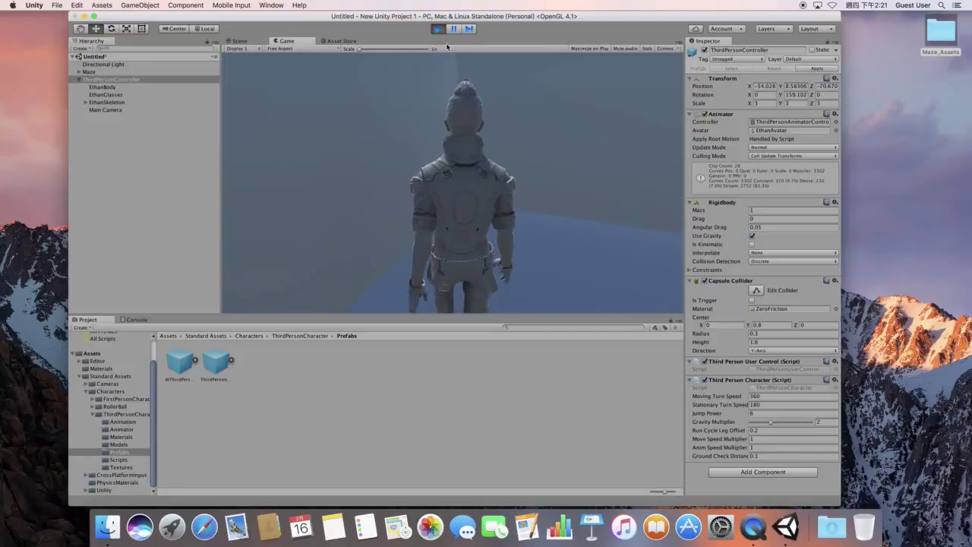
key(d)
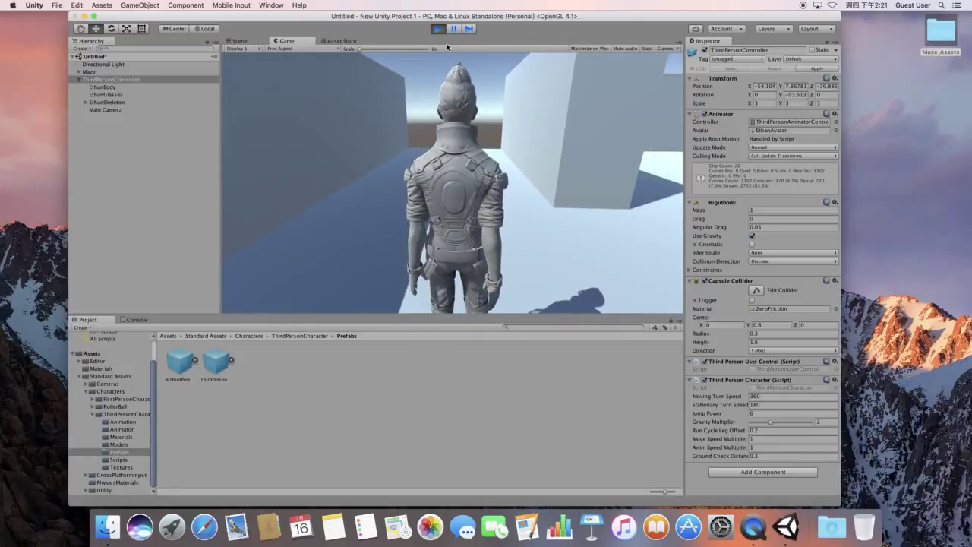
key(w)
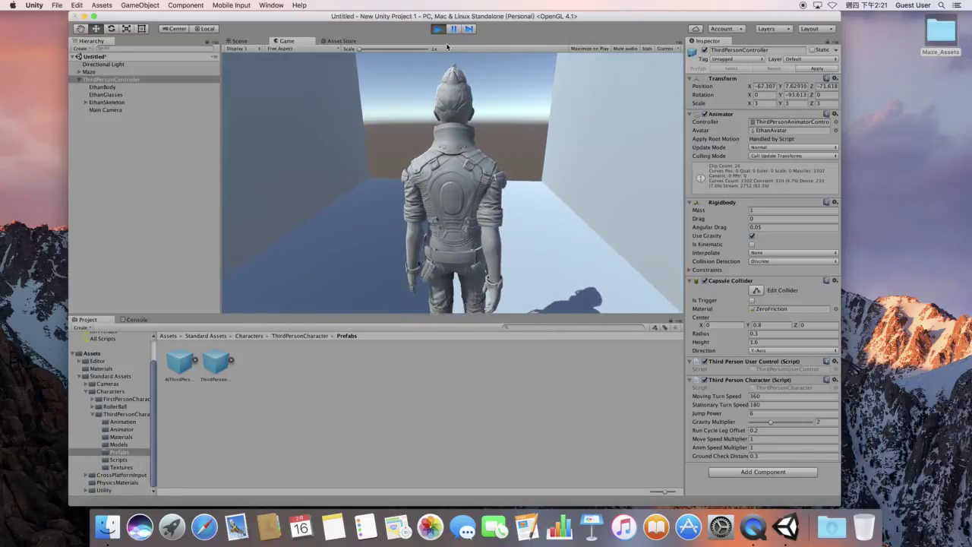
key(w)
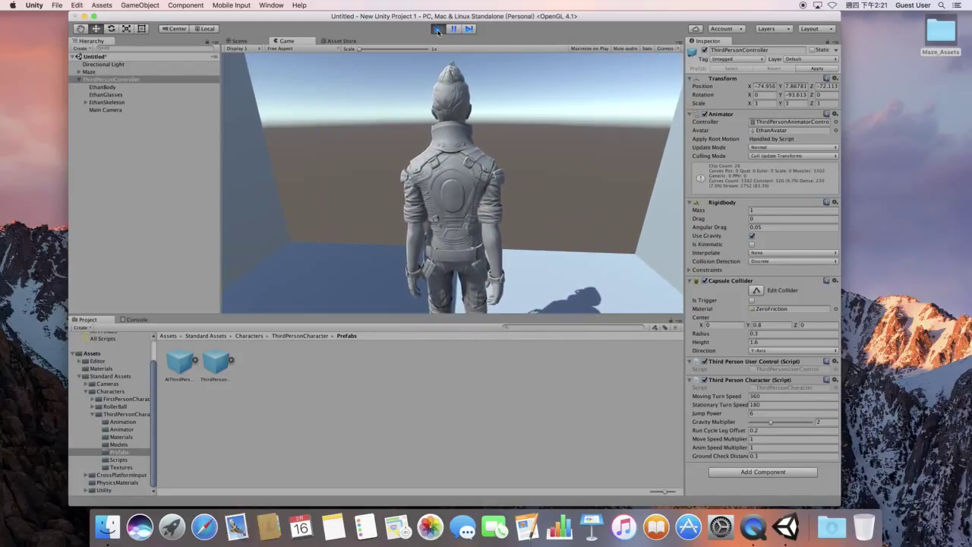
click(437, 29)
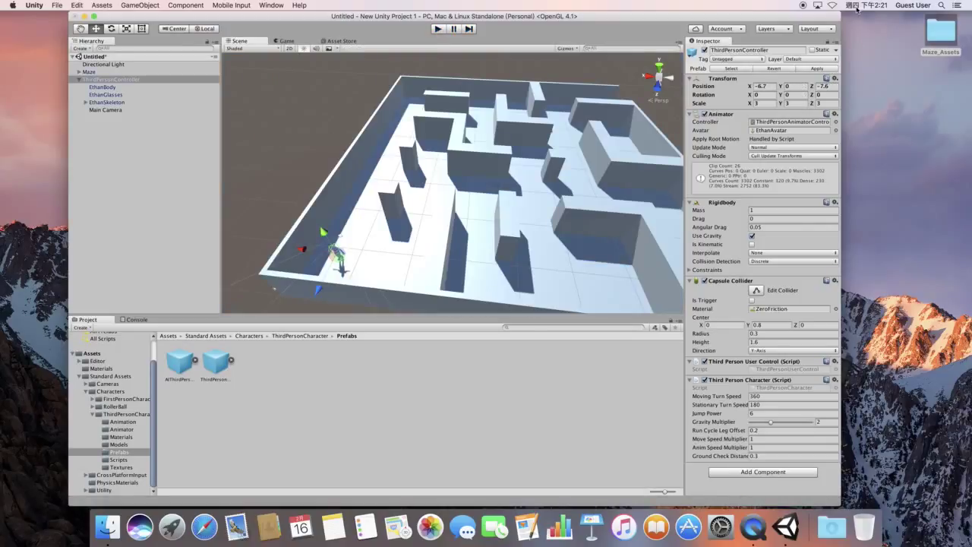